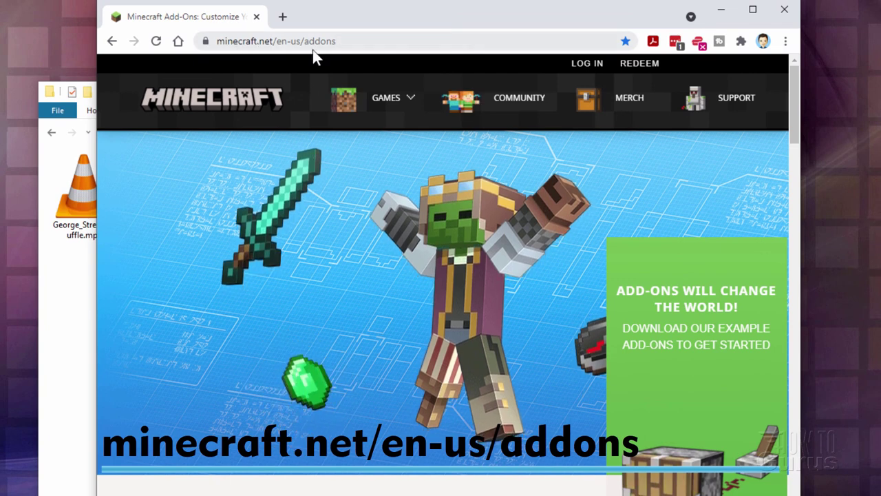
Download the vanilla resource pack zip from the Minecraft add-ons page, saving it as Vanilla_Resource_Pack_1.17.30.zip in the C:\Title folder.
click(388, 39)
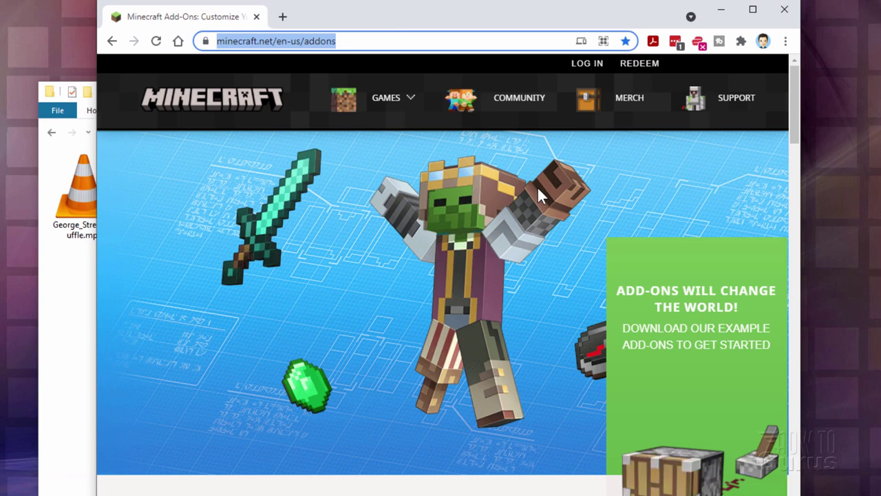
scroll(399, 253, down, 3)
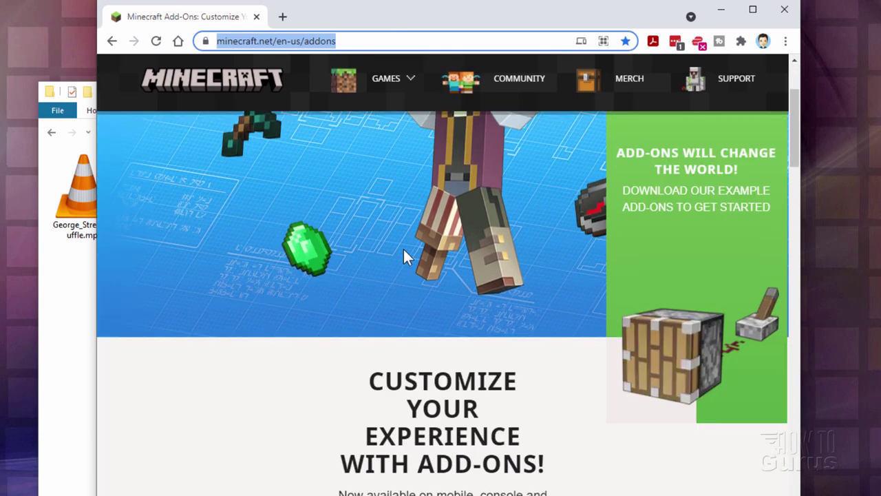
scroll(404, 250, down, 12)
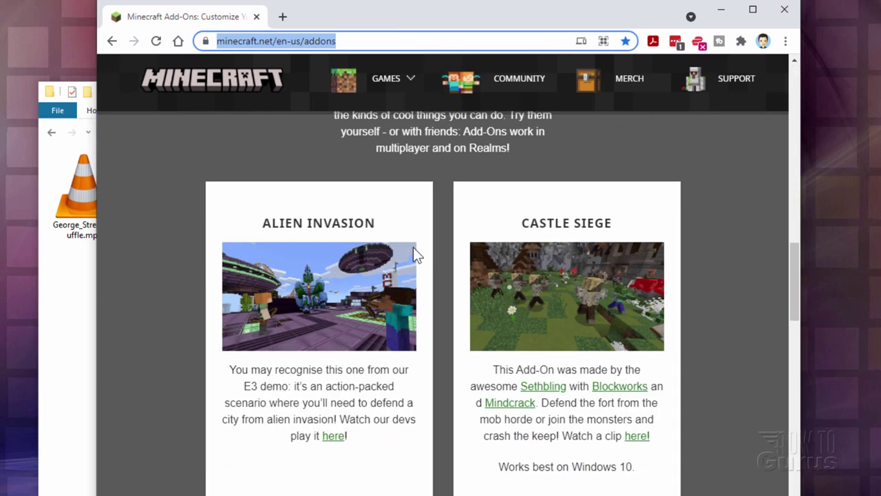
scroll(413, 252, down, 9)
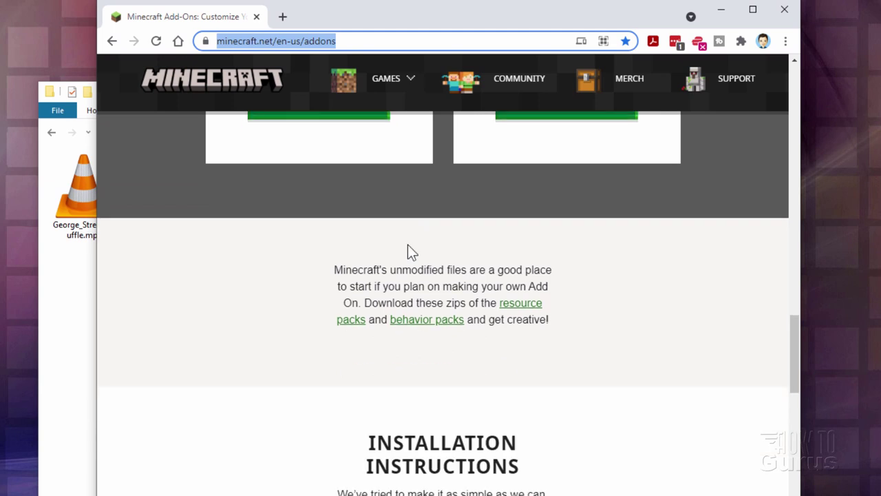
scroll(408, 250, down, 1)
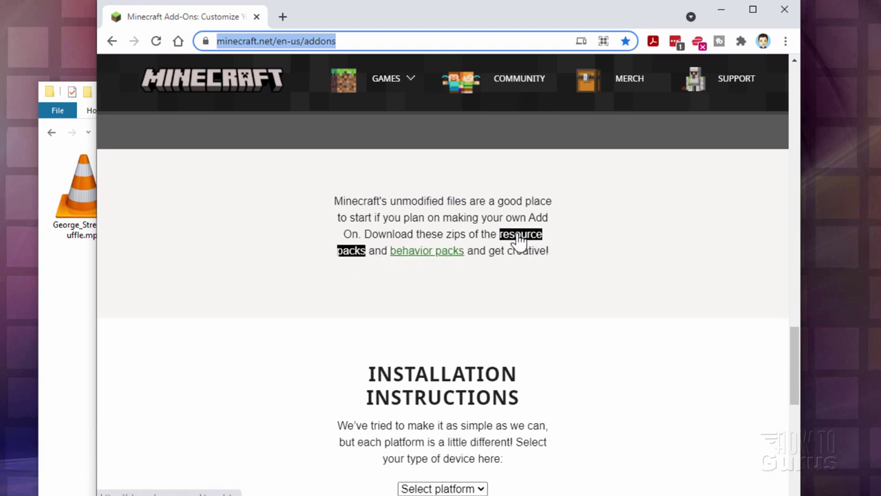
drag(431, 15, 537, 15)
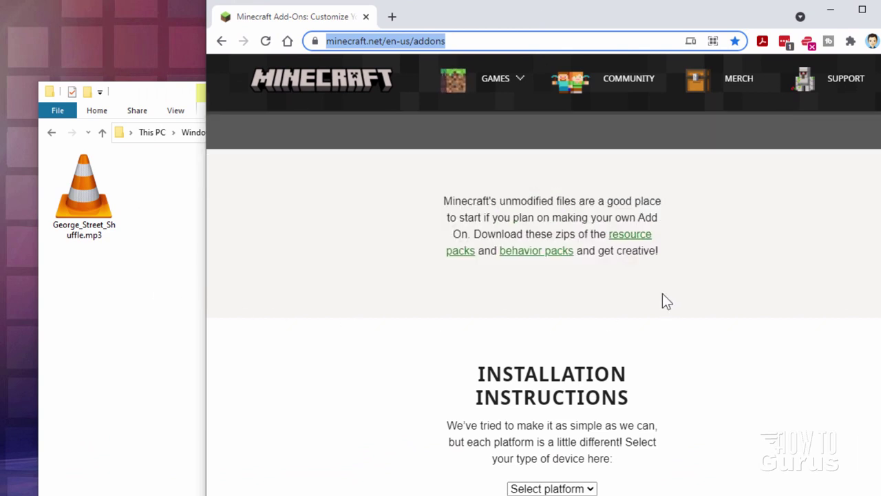
click(627, 241)
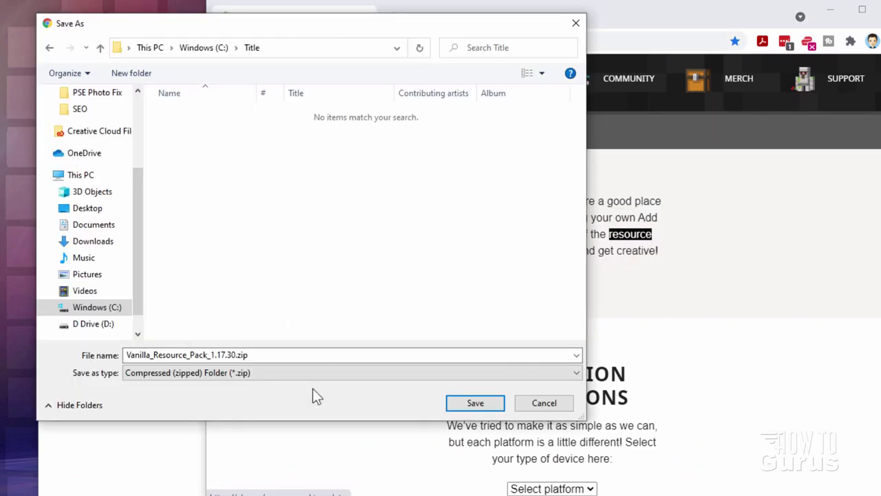
click(476, 408)
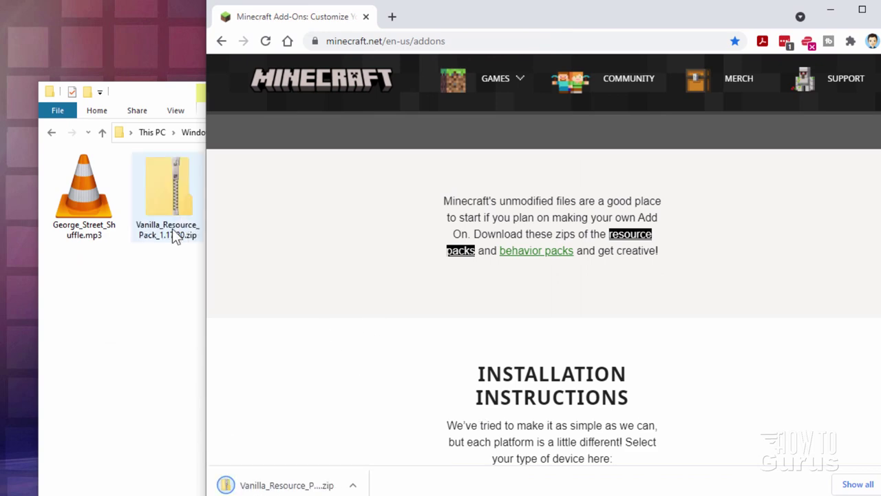
drag(468, 18, 489, 23)
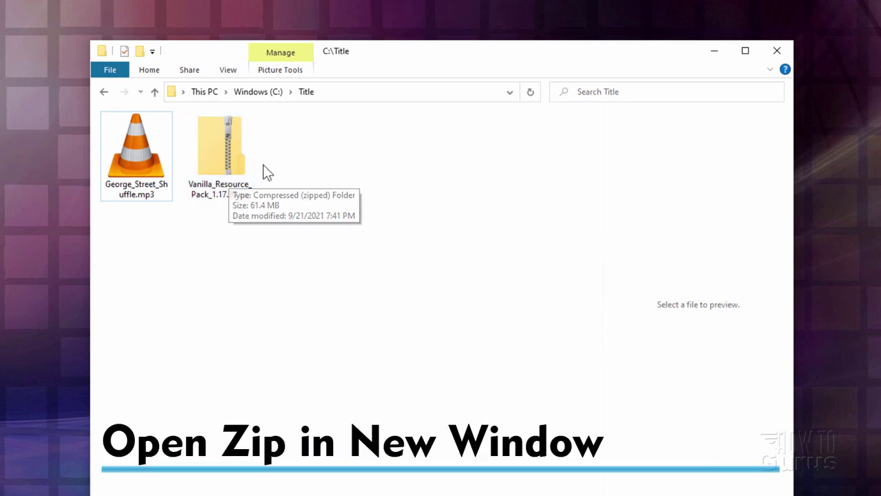
right_click(223, 146)
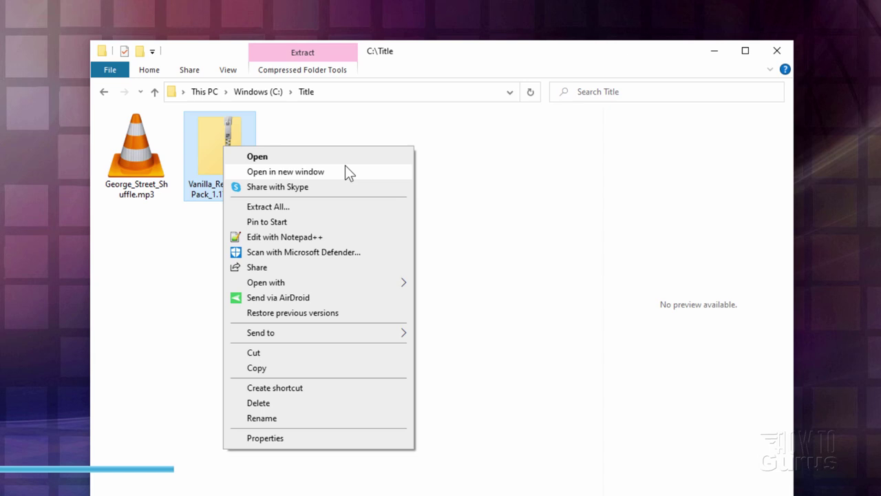
click(214, 239)
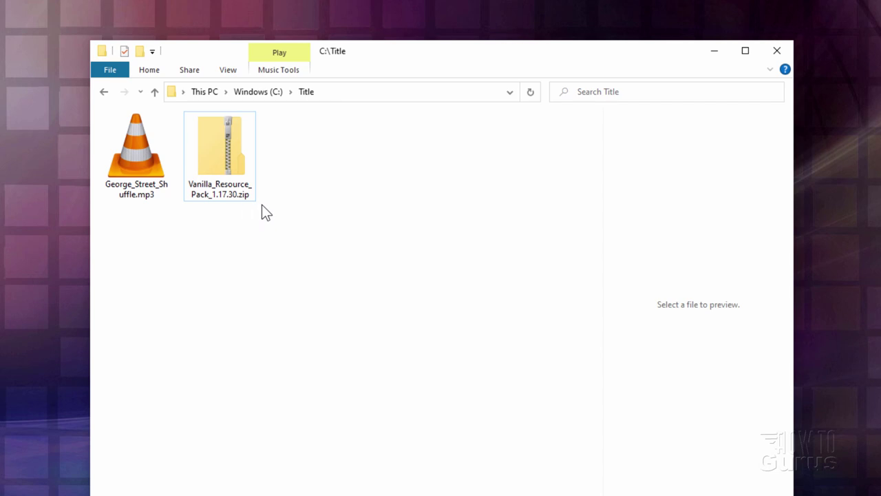
click(228, 70)
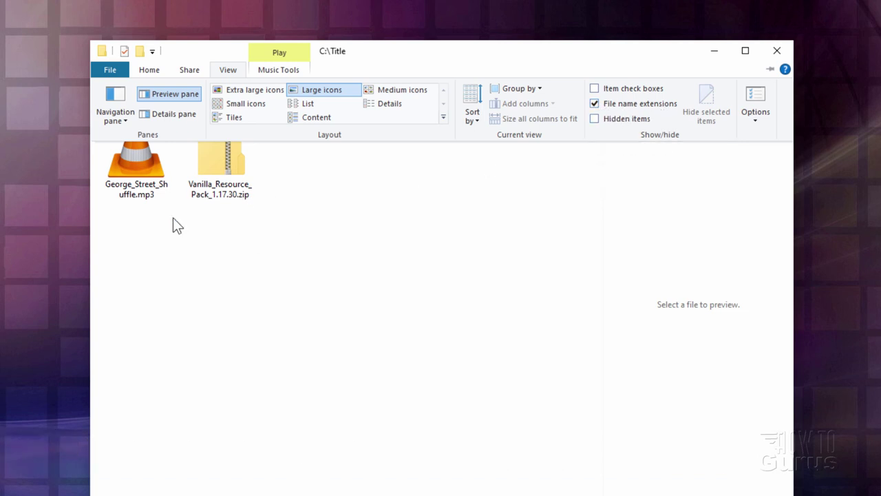
Open Vanilla_Resource_Pack_1.17.30.zip in a new window and place it beside the Title folder's contents.
right_click(235, 177)
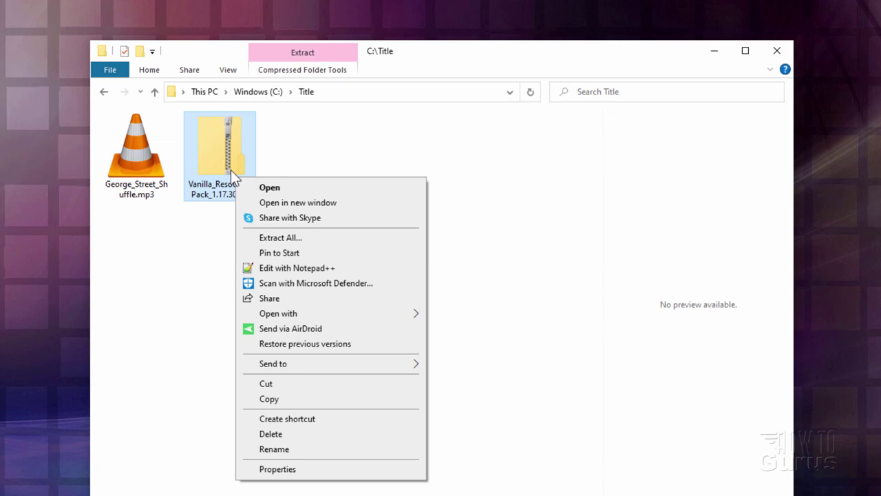
click(300, 203)
drag(553, 55, 736, 73)
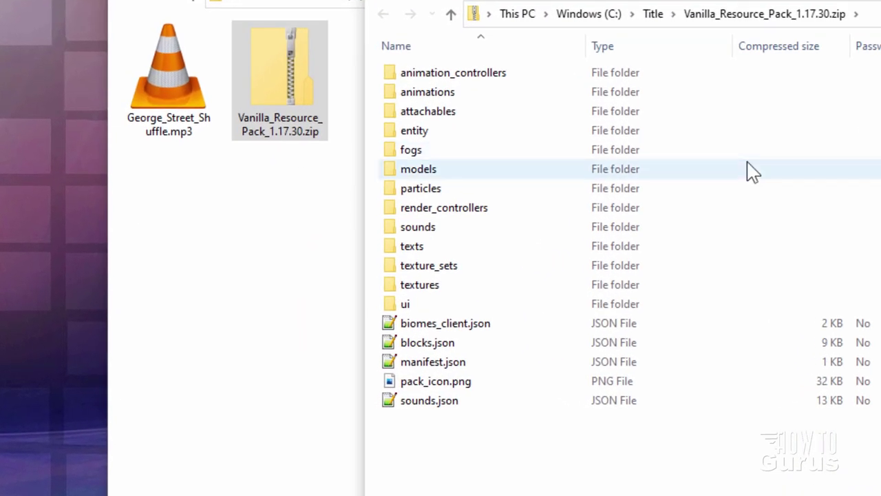
Copy manifest.json and pack_icon.png from the resource pack zip into the Title folder.
click(425, 365)
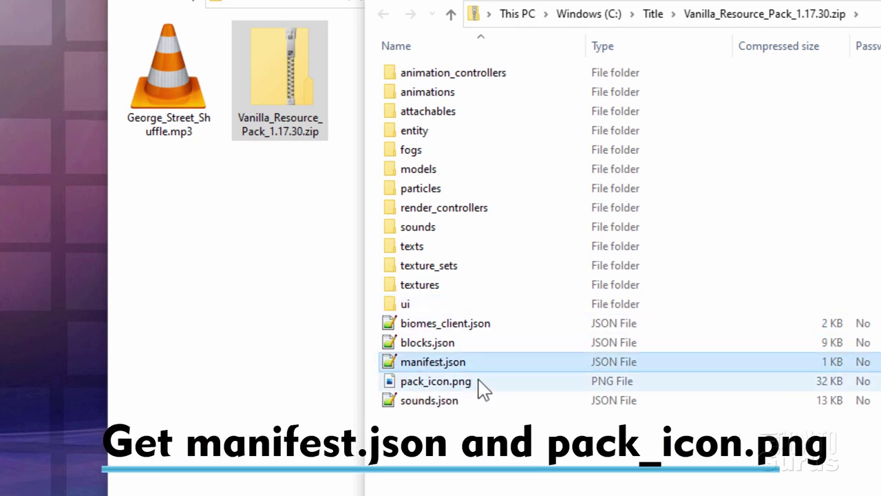
ctrl+click(432, 387)
drag(444, 389, 245, 358)
click(286, 362)
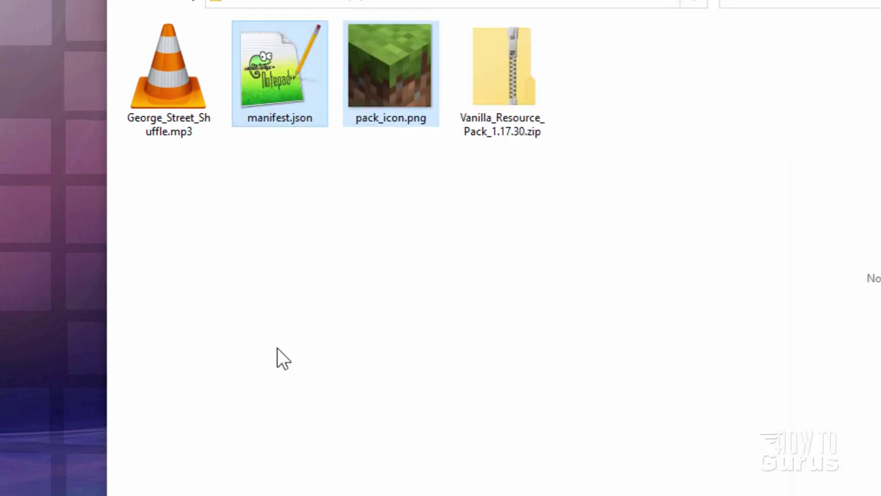
Copy sound_definitions.json from the zip's sounds folder into the Title folder.
key(alt+Tab)
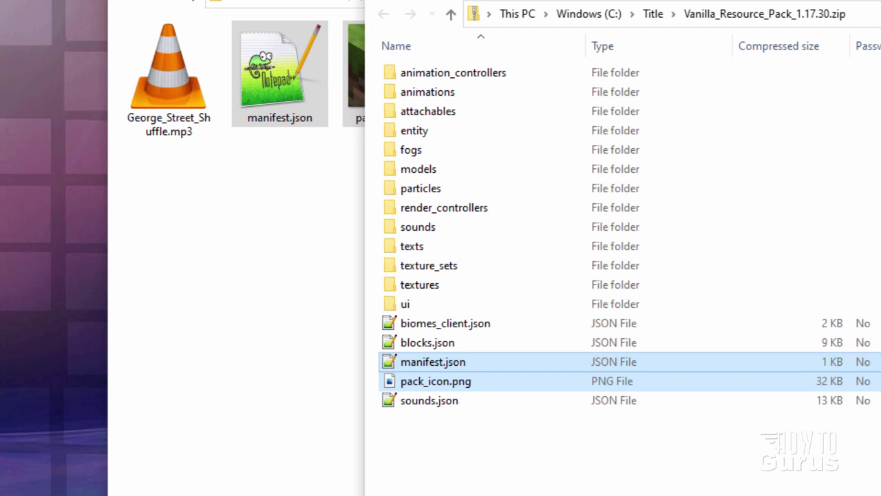
double_click(408, 229)
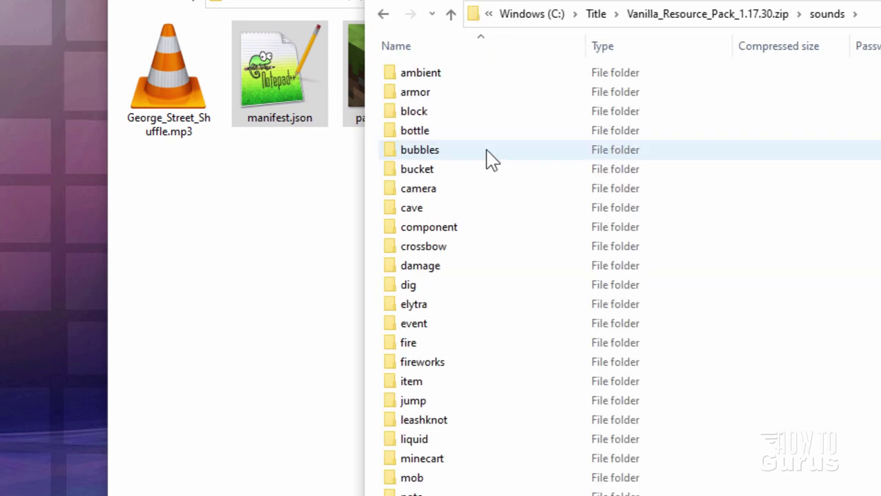
scroll(490, 157, down, 3)
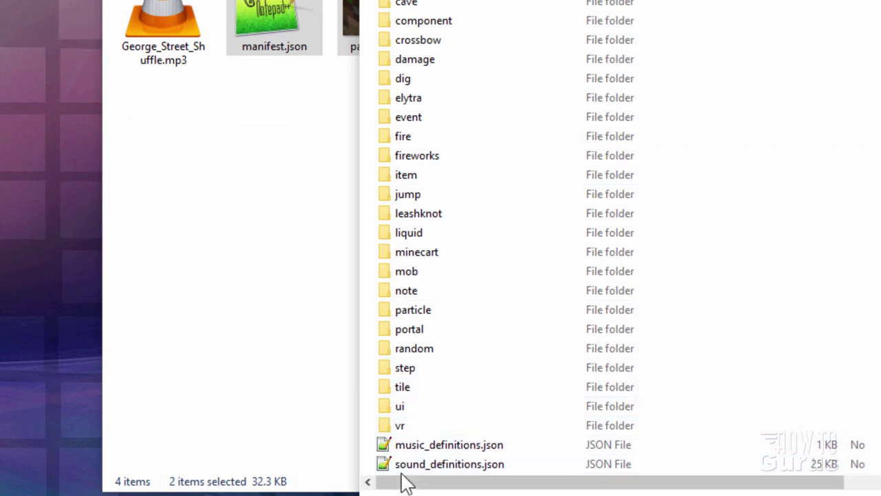
click(473, 472)
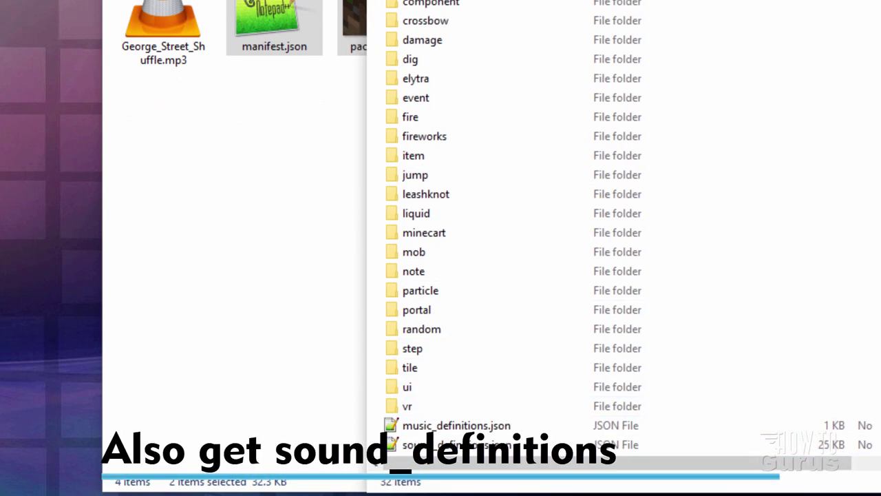
click(402, 307)
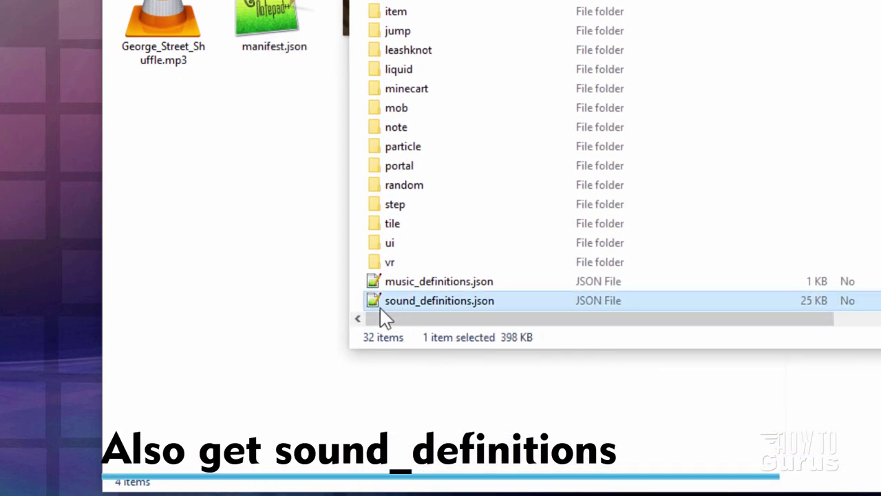
drag(396, 301, 276, 301)
click(292, 303)
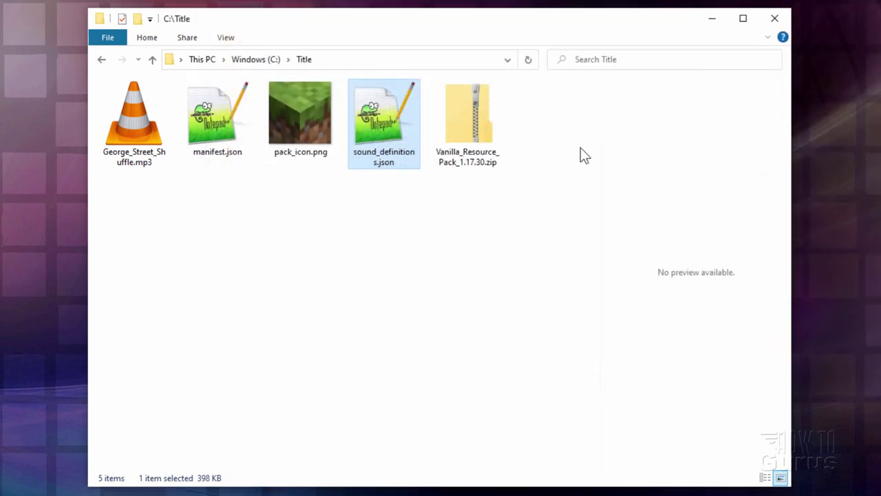
Choose to open sound_definitions.json with a different program and browse this PC for the application.
click(492, 103)
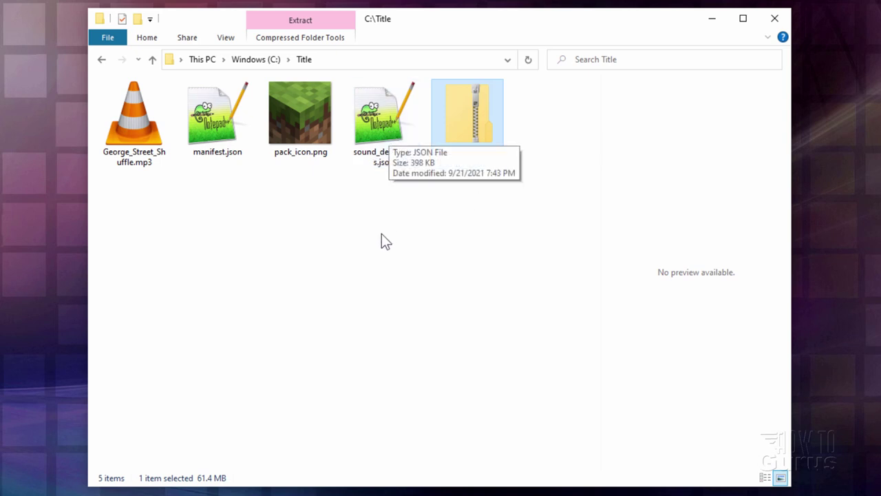
right_click(376, 120)
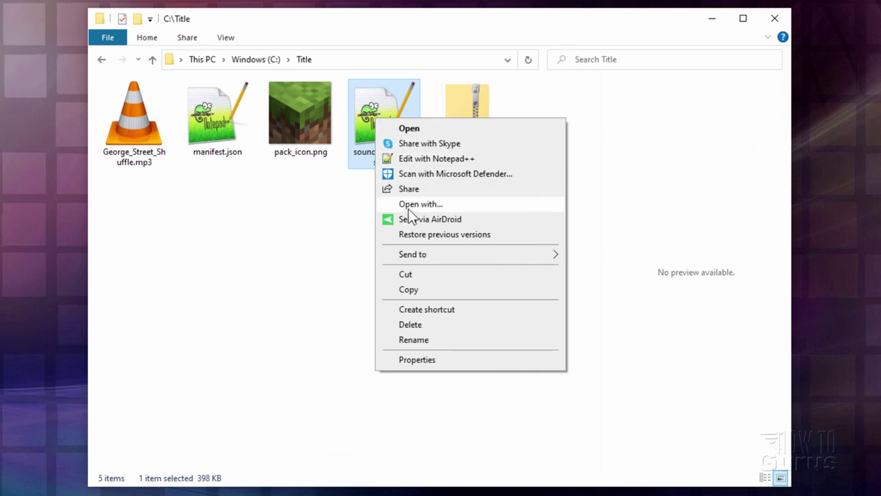
click(433, 205)
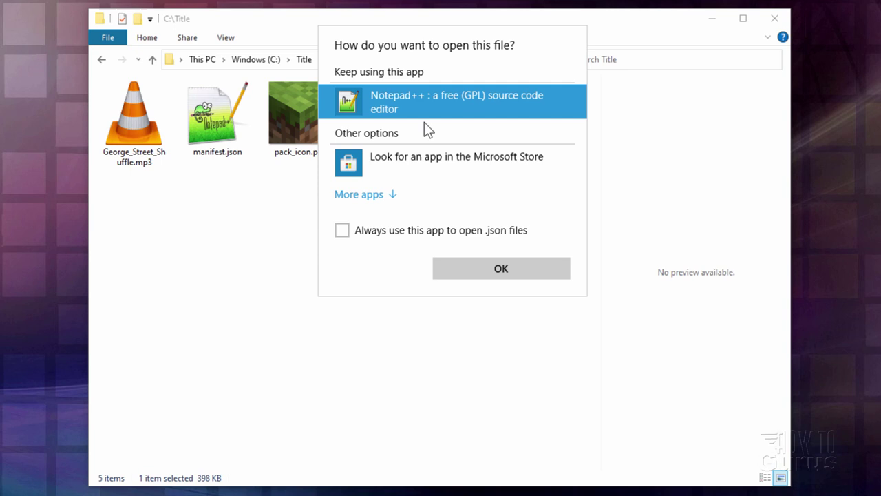
click(360, 196)
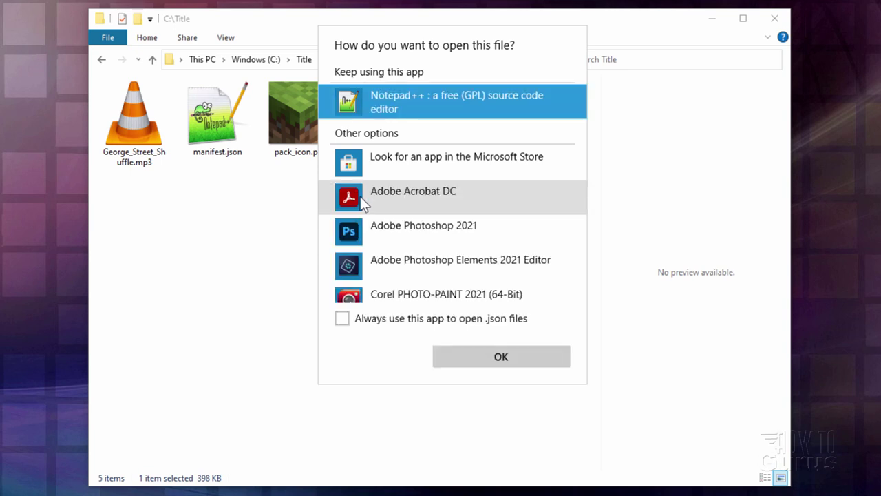
drag(578, 130, 582, 272)
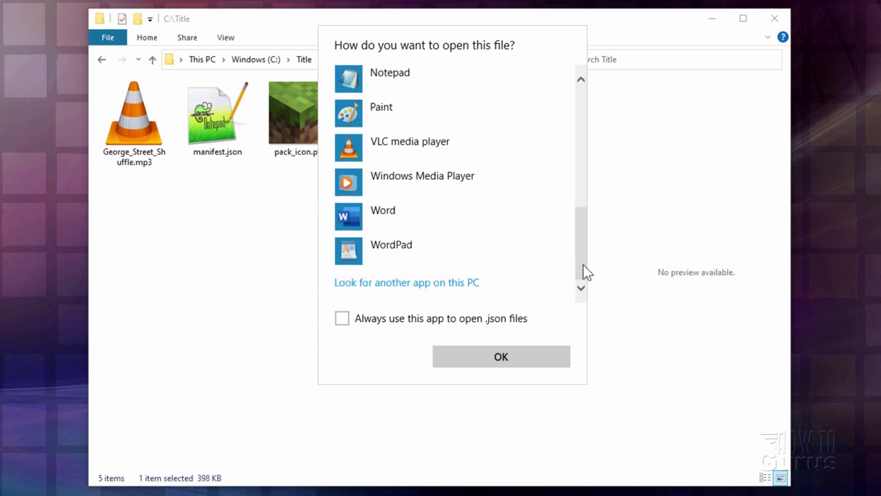
click(401, 286)
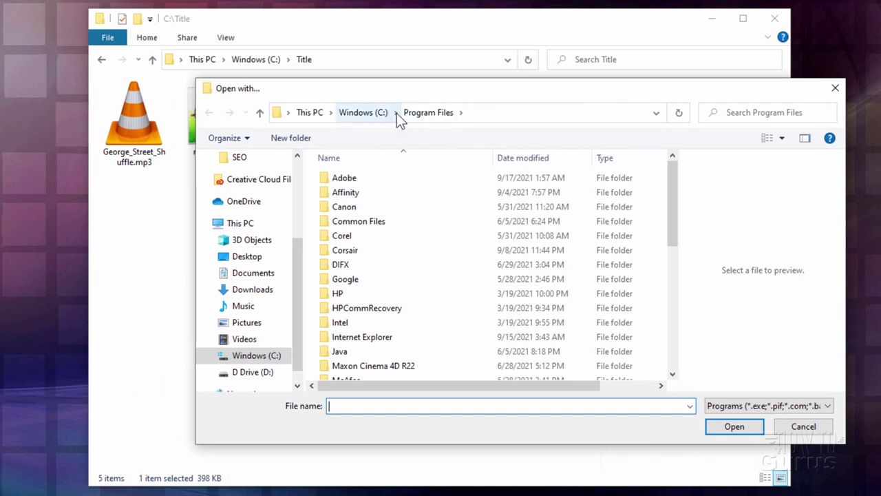
Pick notepad++.exe from C:\Program Files (x86)\Notepad++ as the program that opens sound_definitions.json.
click(397, 113)
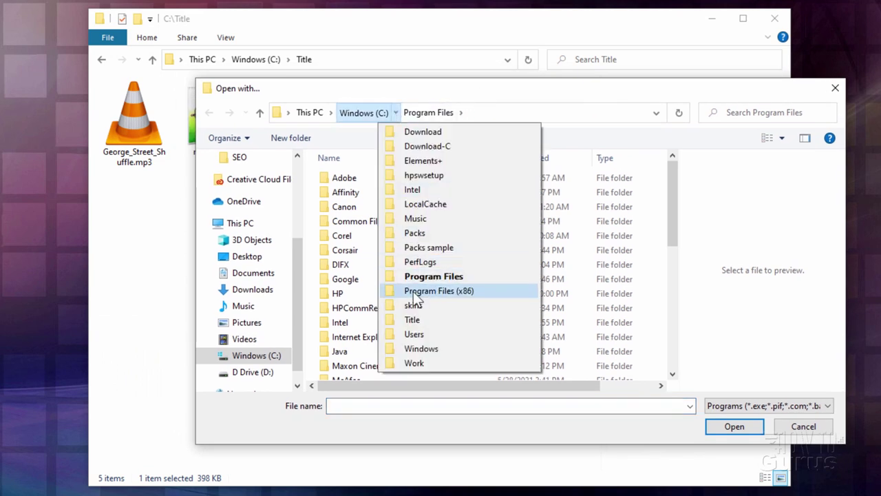
click(465, 289)
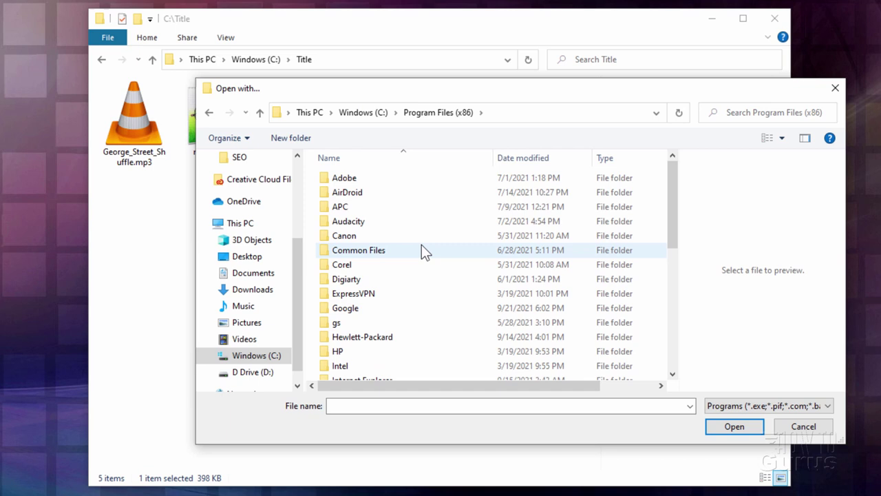
scroll(422, 244, down, 1)
scroll(421, 244, down, 3)
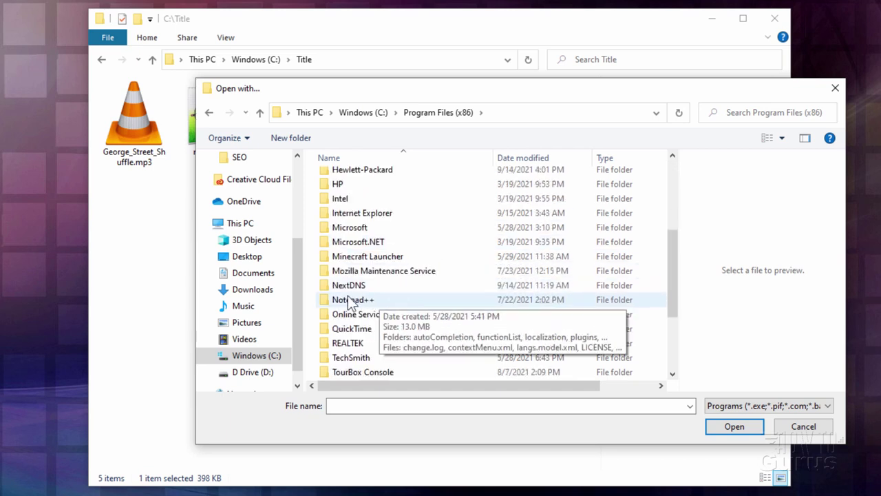
double_click(346, 301)
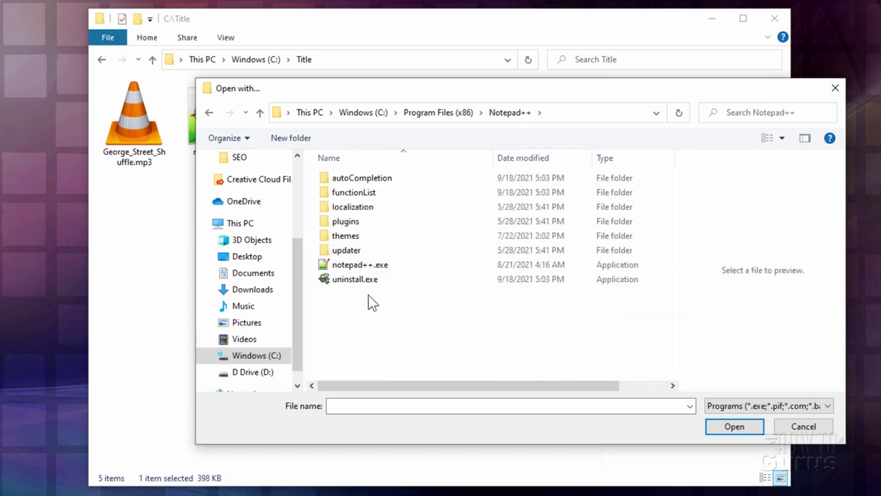
click(348, 265)
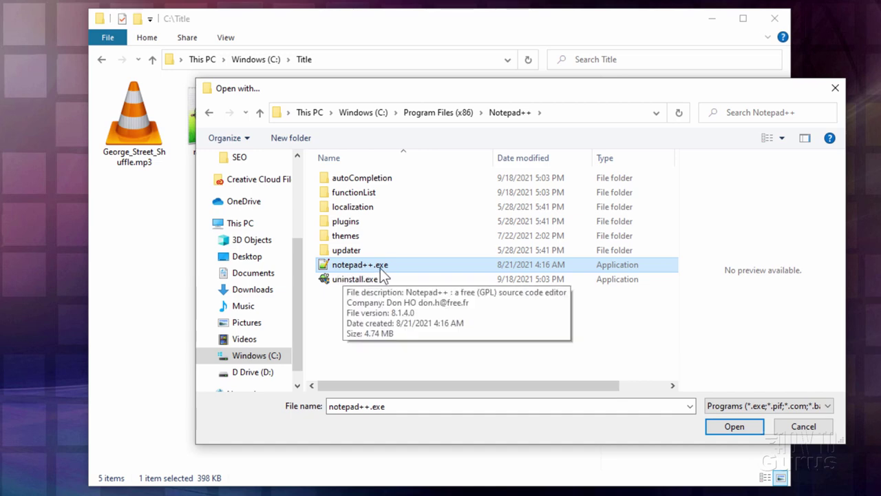
click(731, 426)
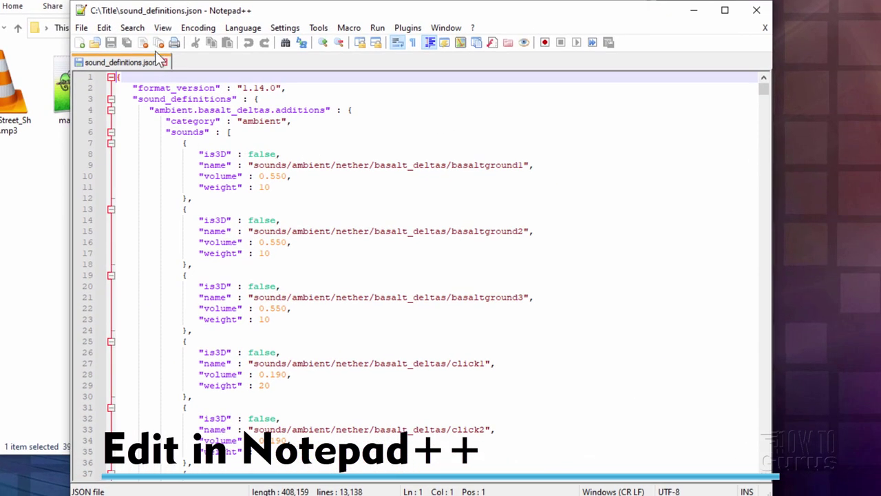
Search sound_definitions.json for "music" to reach the music.game section, and close the search dialog.
click(133, 28)
click(141, 42)
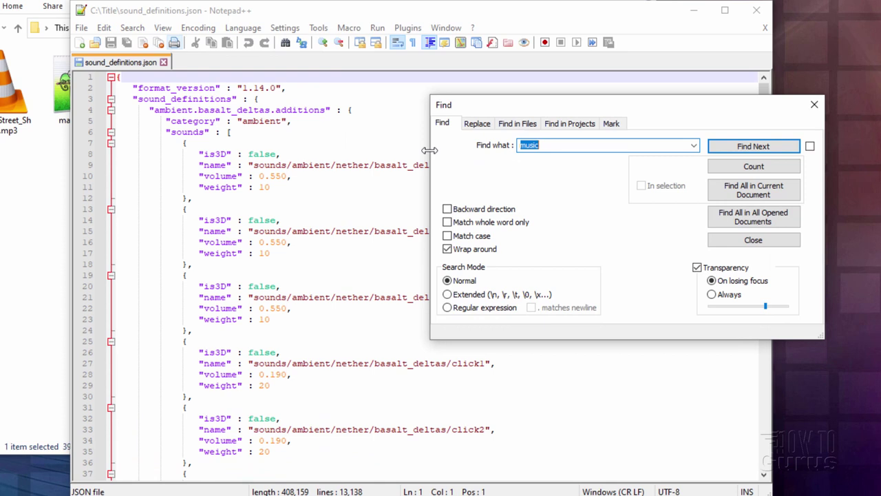
drag(551, 112, 473, 116)
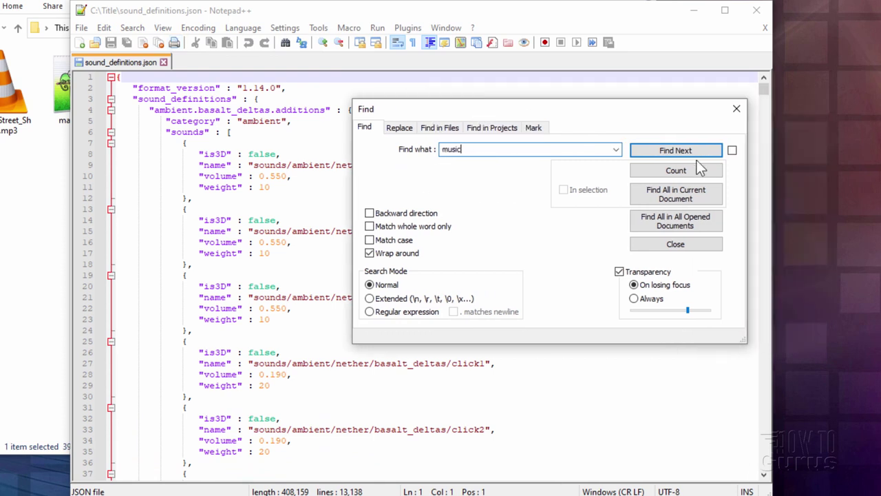
click(688, 153)
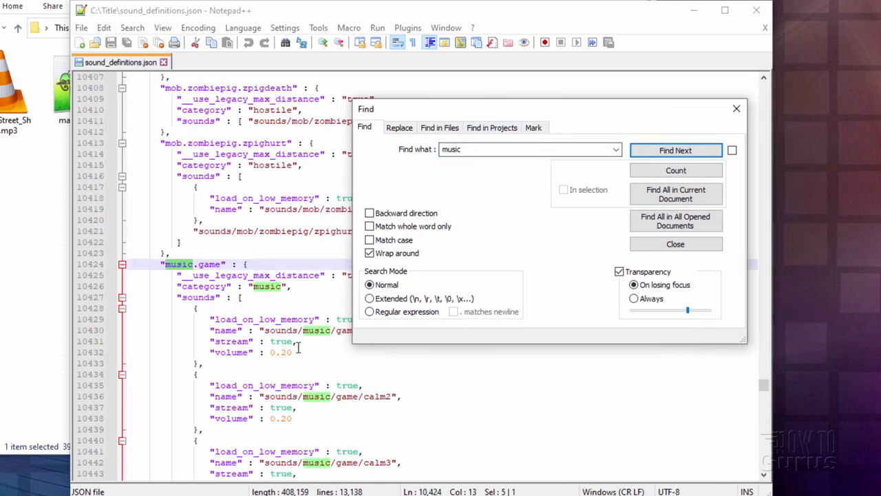
click(736, 109)
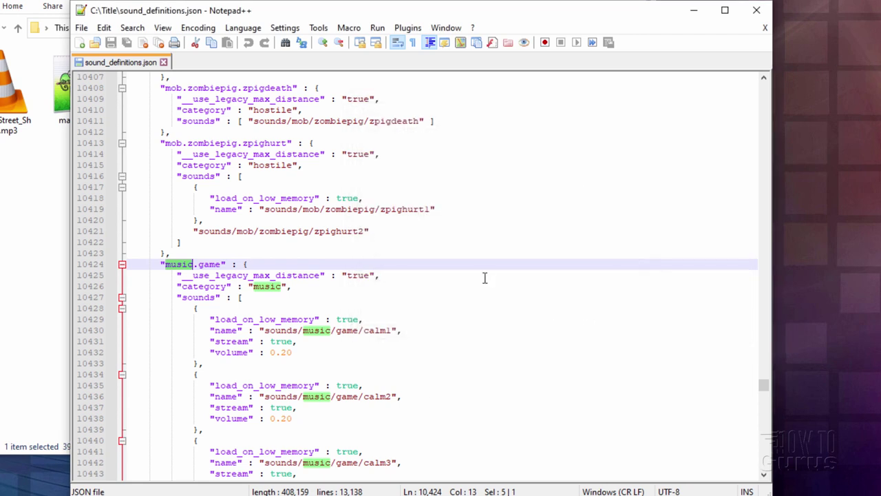
Examine the music.game sound entries and continue down to the music.menu section.
scroll(427, 263, down, 2)
scroll(409, 268, down, 1)
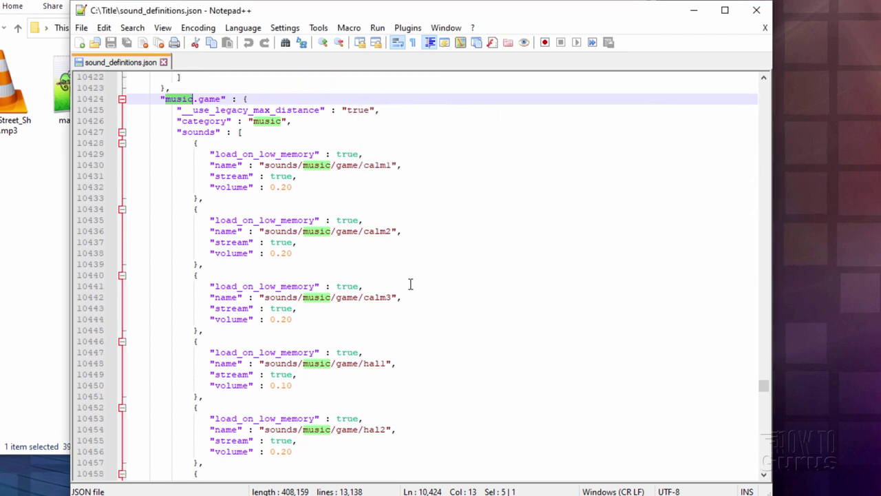
double_click(393, 231)
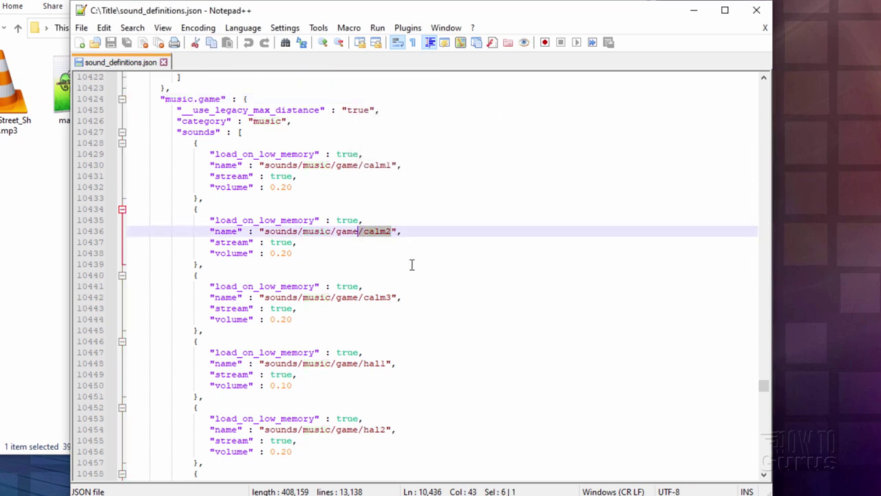
click(427, 231)
scroll(427, 213, down, 4)
scroll(427, 214, down, 14)
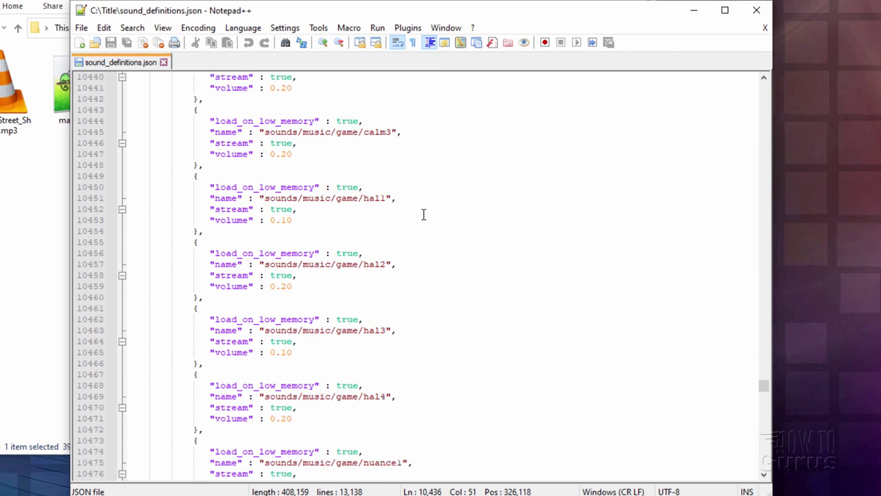
scroll(418, 220, down, 20)
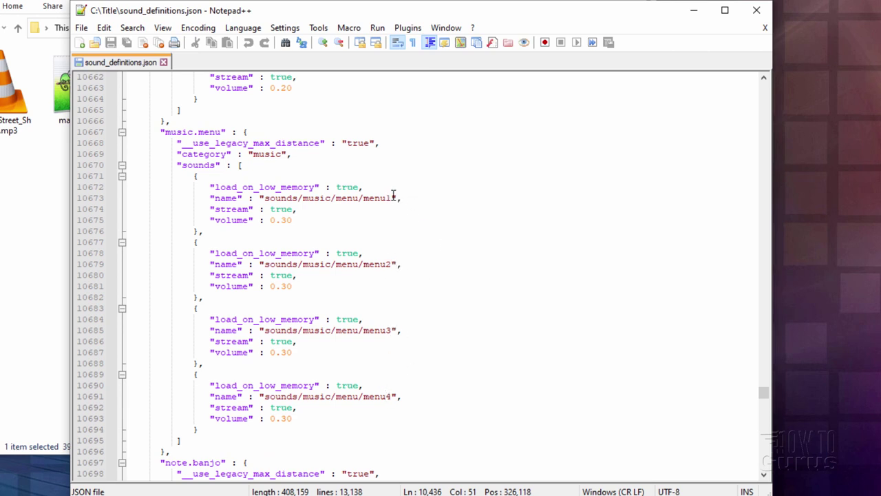
Examine the first music.menu entry's name and highlight its folder path sounds/music/menu, with the Title folder window moved beneath the editor.
drag(391, 198, 367, 199)
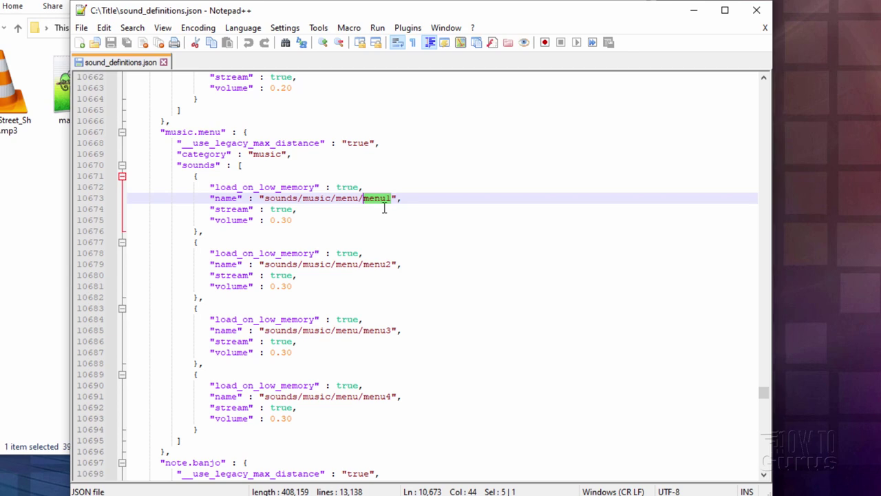
click(379, 199)
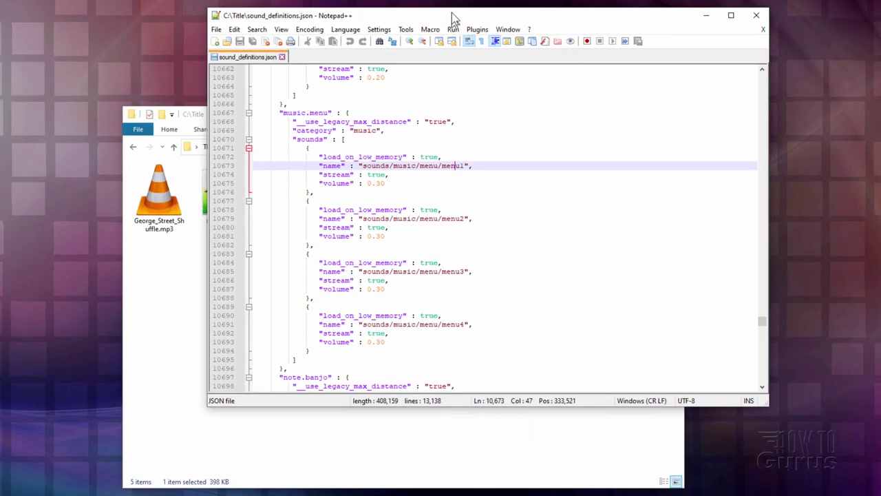
click(386, 440)
drag(391, 122, 413, 200)
click(383, 161)
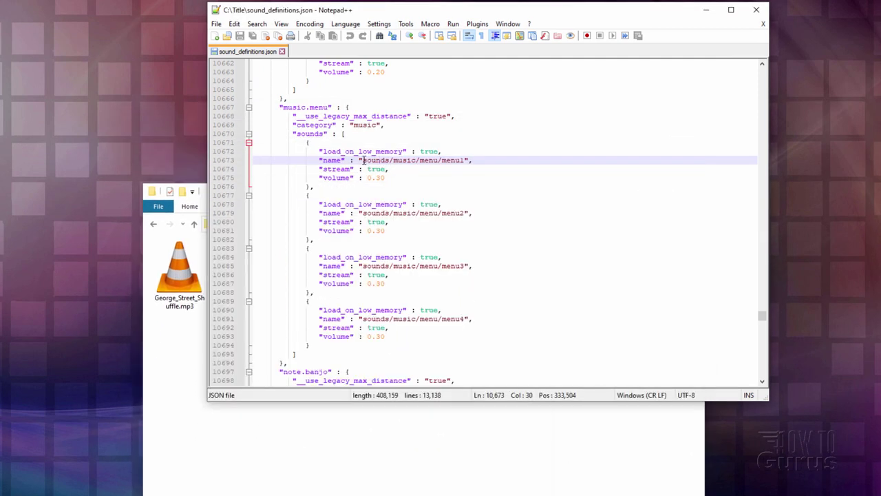
drag(365, 160, 435, 160)
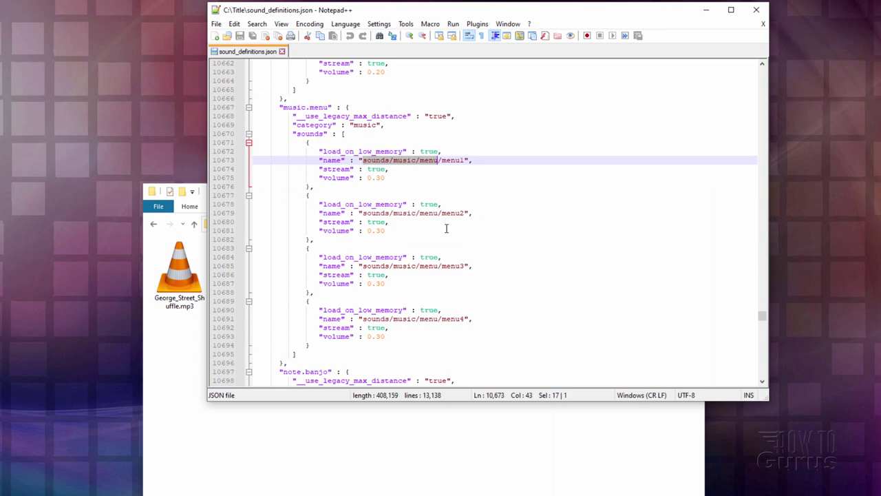
Switch to the Title folder in File Explorer, create a new folder named sounds there and open it.
click(228, 431)
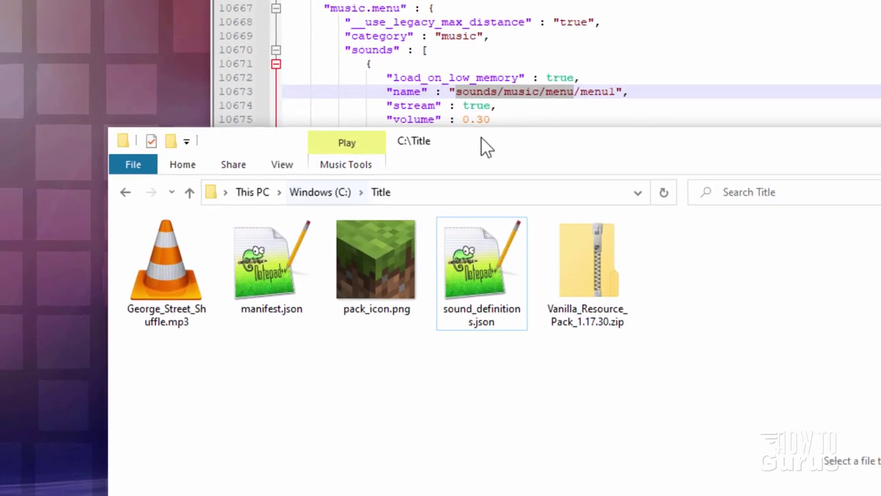
click(169, 133)
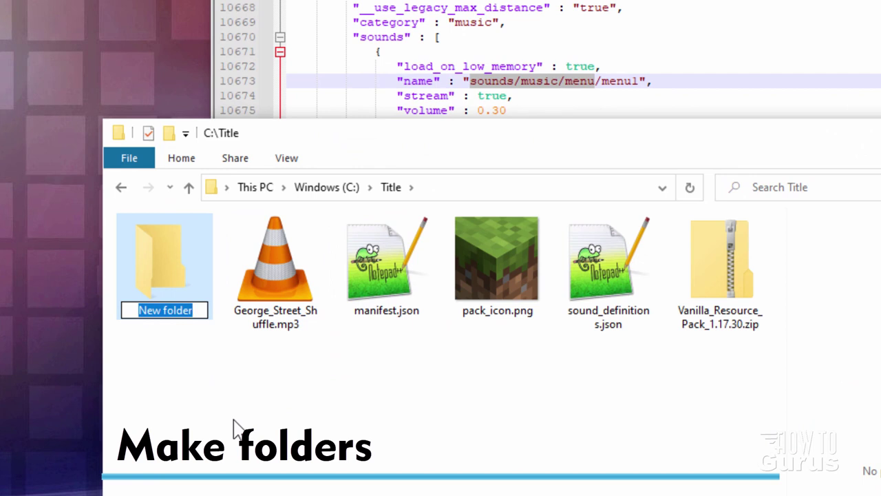
text(sounds)
key(Return)
double_click(158, 285)
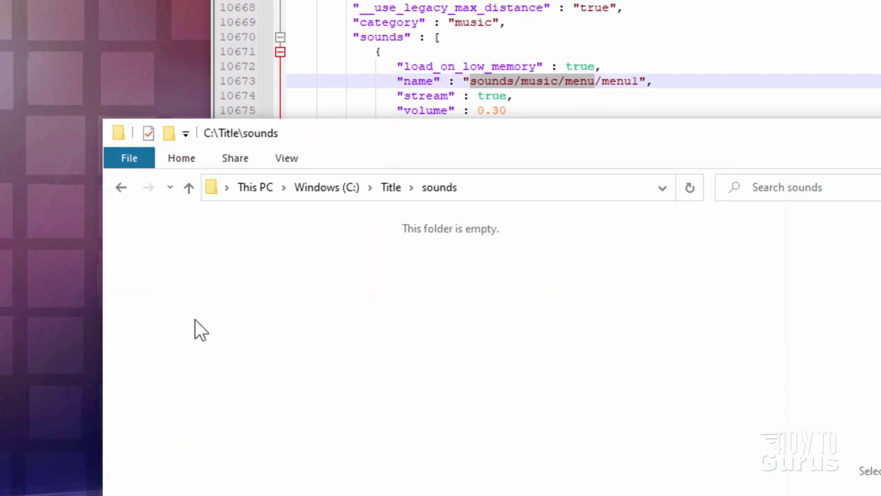
Create a folder named music inside the sounds folder and open it.
click(169, 133)
text(music)
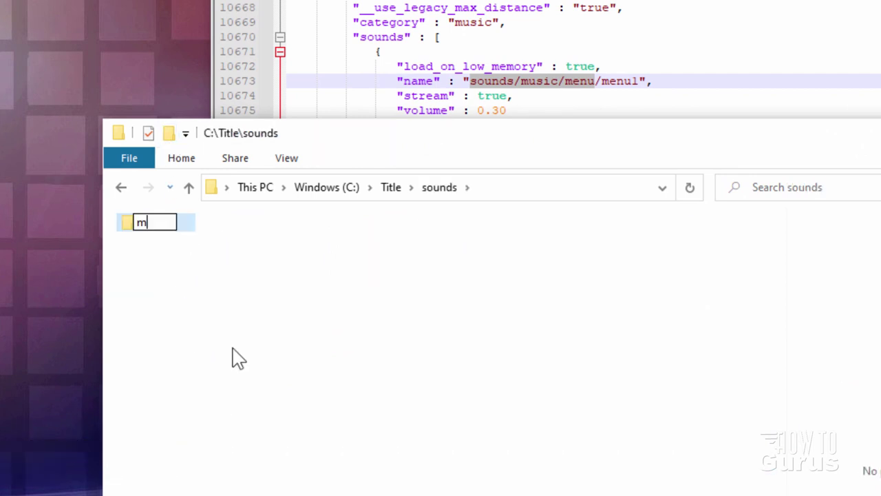
key(Return)
double_click(130, 224)
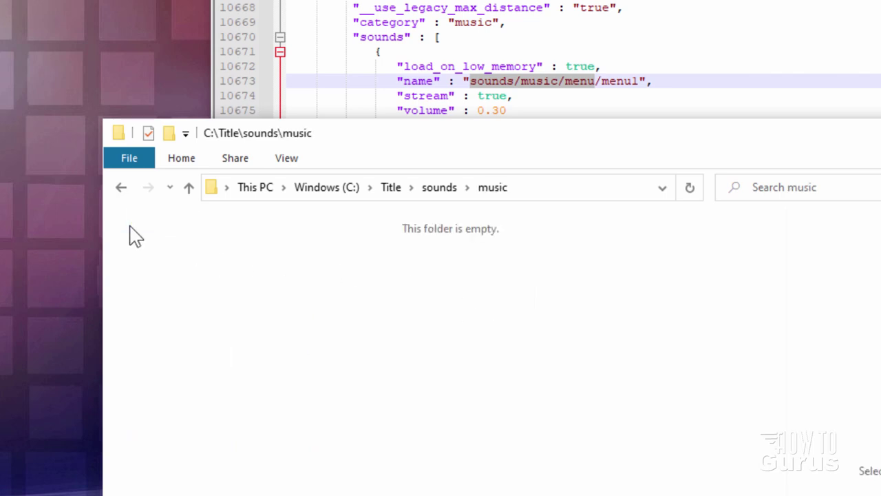
Create a folder named menu inside the music folder, open it, and return to the Title folder.
click(169, 133)
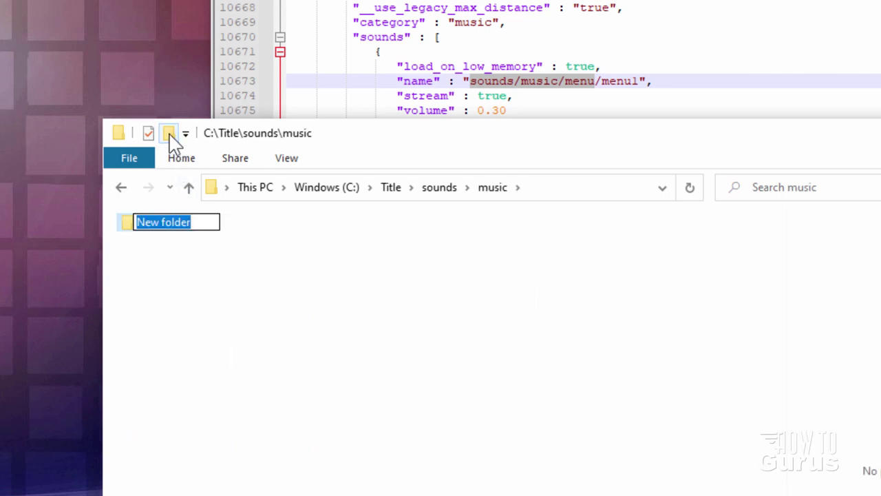
text(menu)
key(Return)
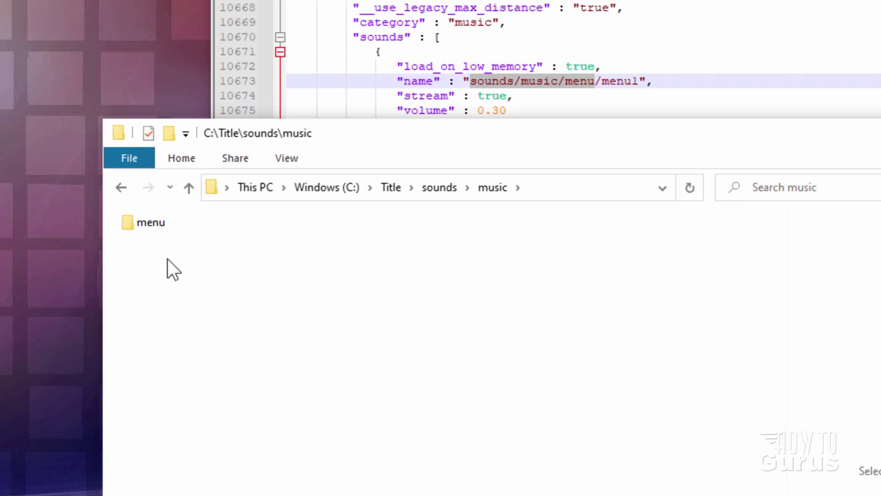
double_click(133, 224)
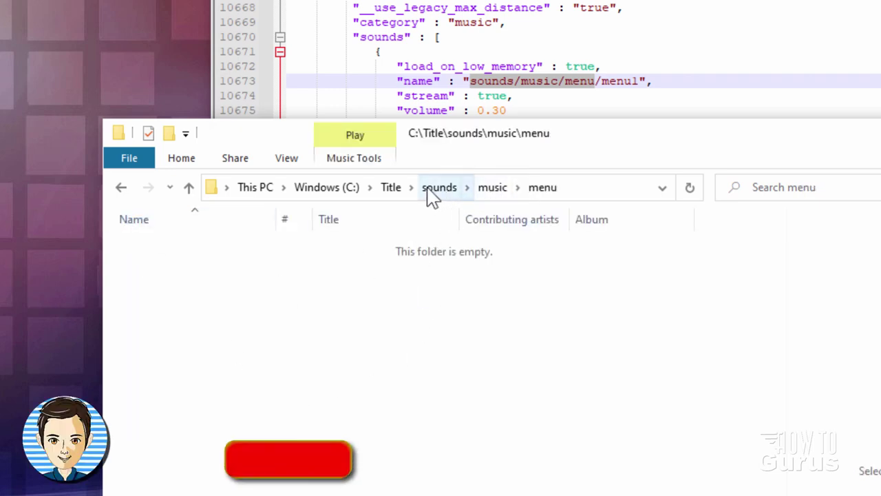
click(390, 188)
key(Right)
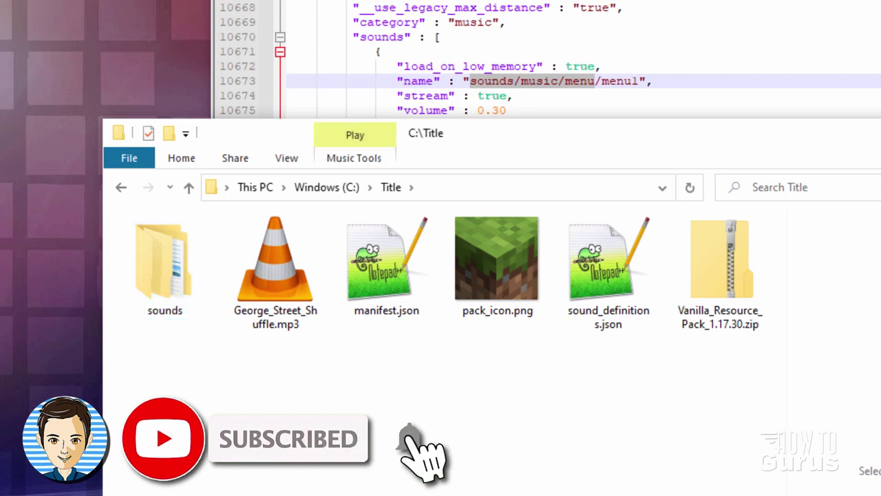
Dismiss Audacity's welcome message and import George_Street_Shuffle.mp3 from the Title folder into Audacity.
mouse_move(276, 295)
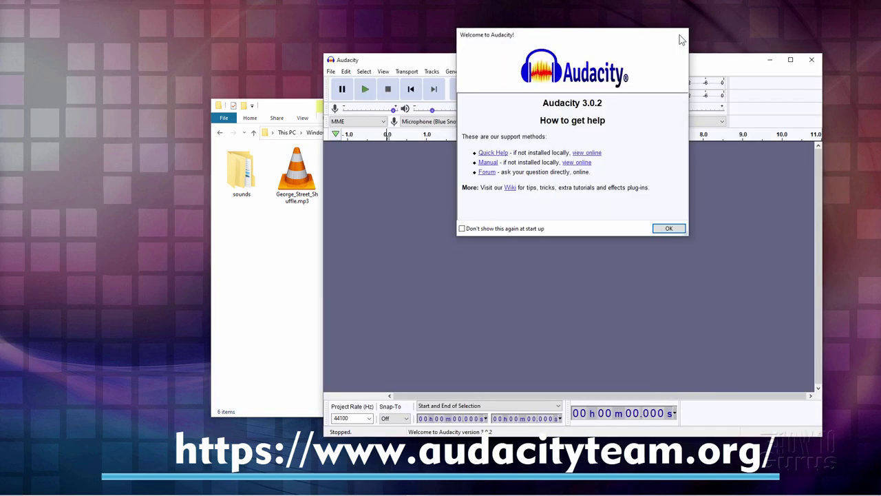
click(679, 35)
drag(673, 61, 650, 60)
click(296, 183)
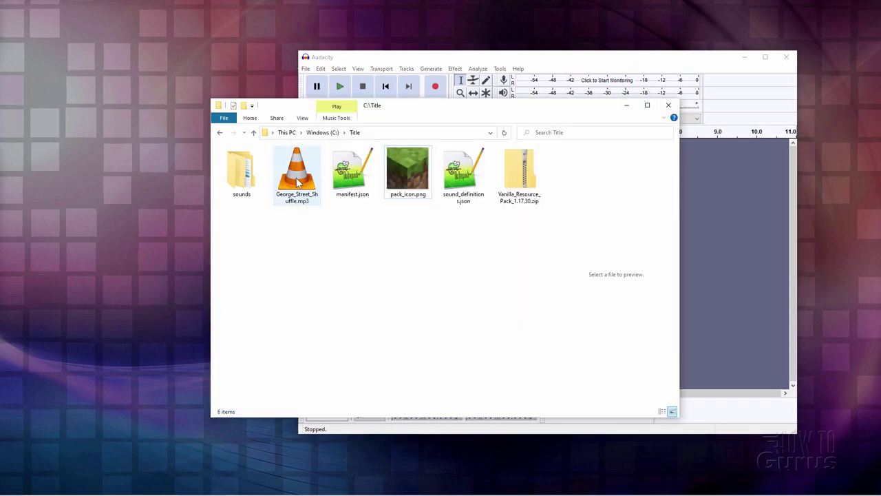
drag(296, 185, 733, 275)
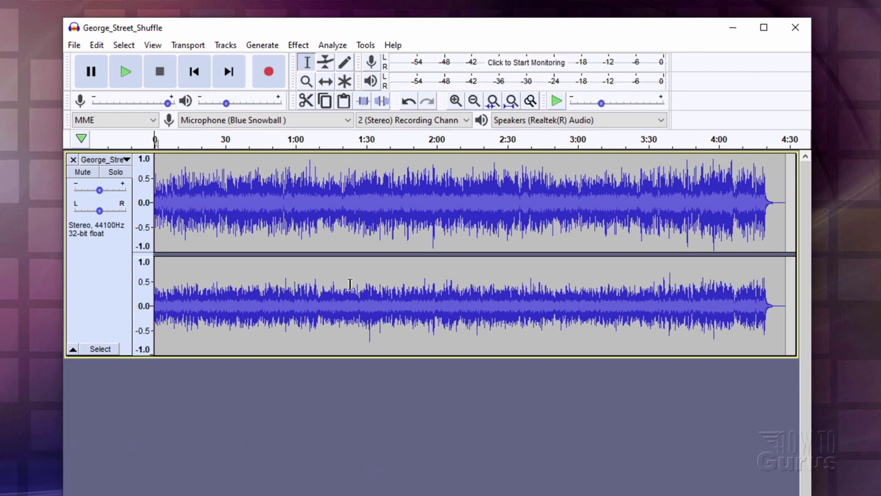
Mix the George_Street_Shuffle stereo track down to mono.
click(225, 45)
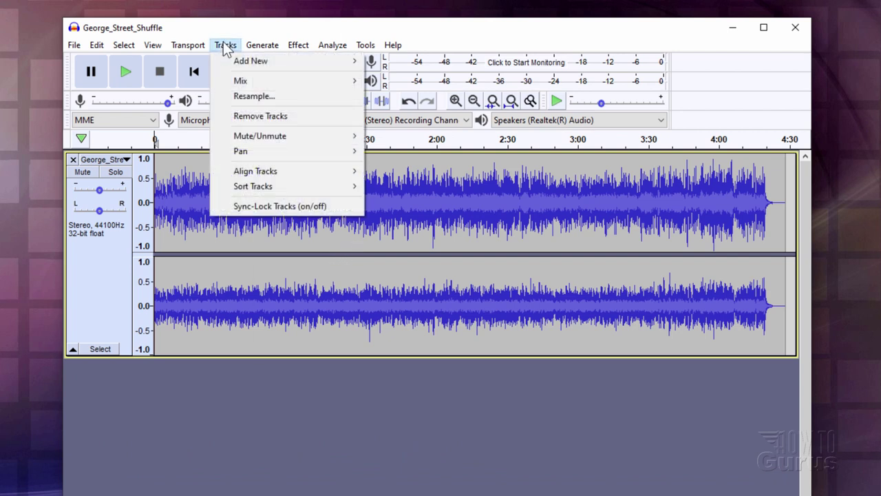
mouse_move(268, 82)
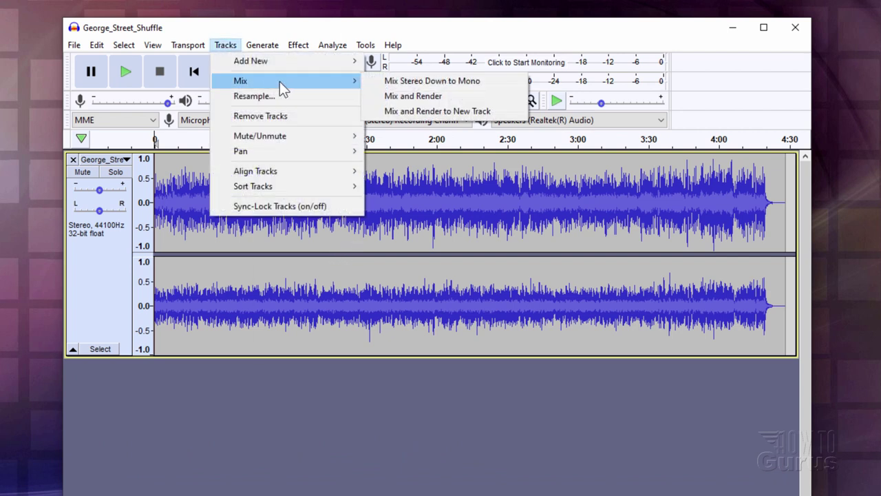
click(496, 80)
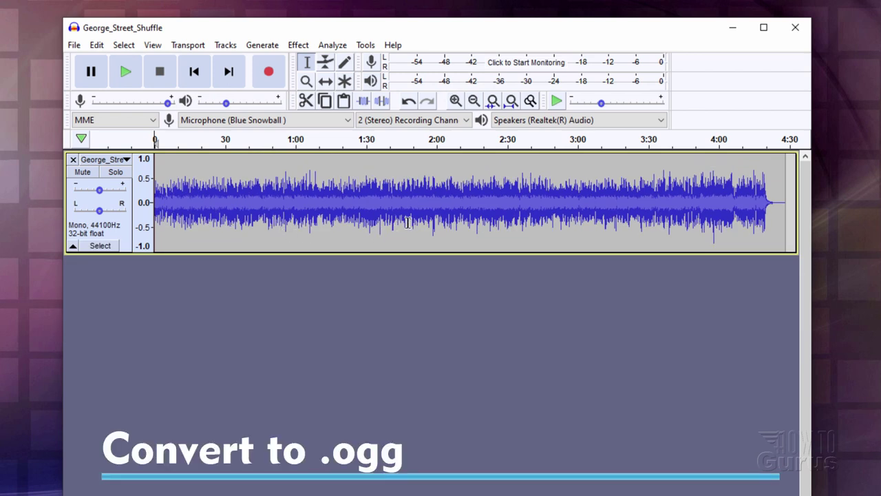
Export the mono track as George_Street_Shuffle.ogg to the Title folder at quality 5, accepting its metadata tags, and close Audacity without saving the project.
click(75, 45)
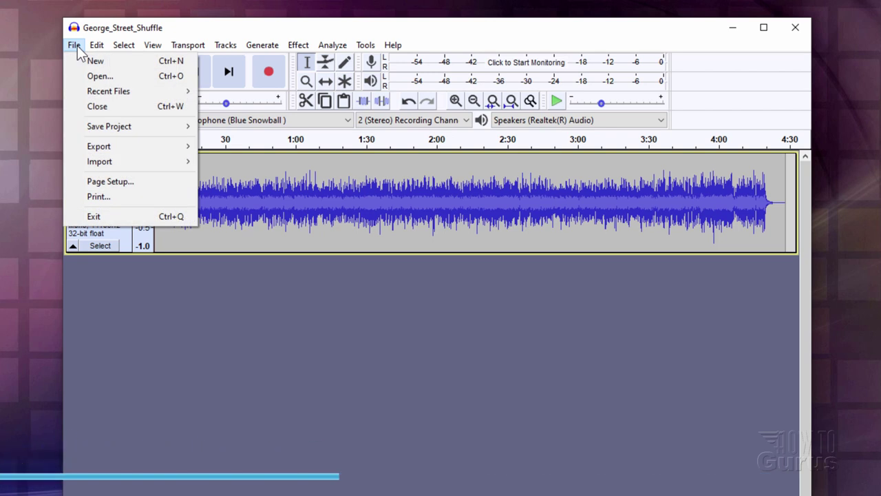
mouse_move(113, 148)
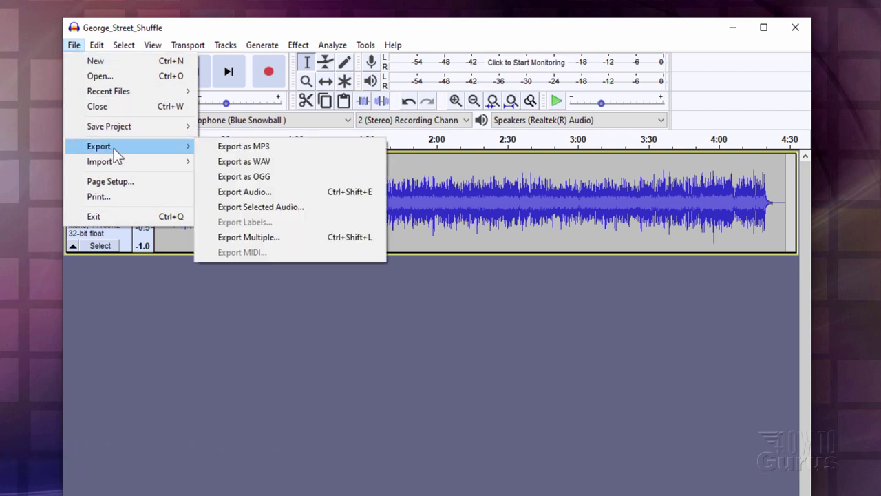
click(279, 179)
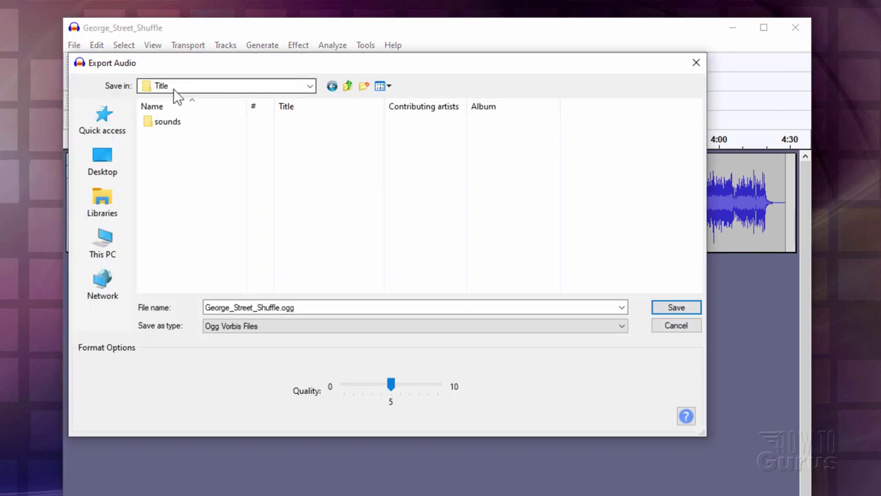
click(160, 124)
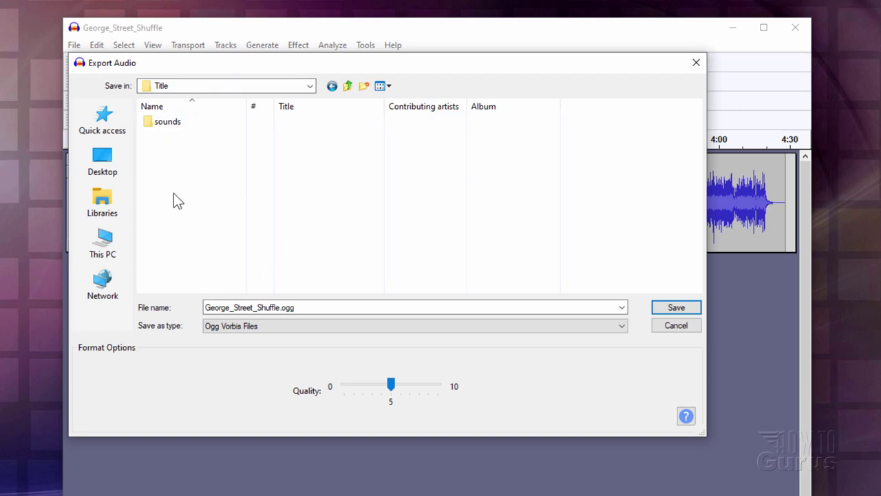
click(672, 309)
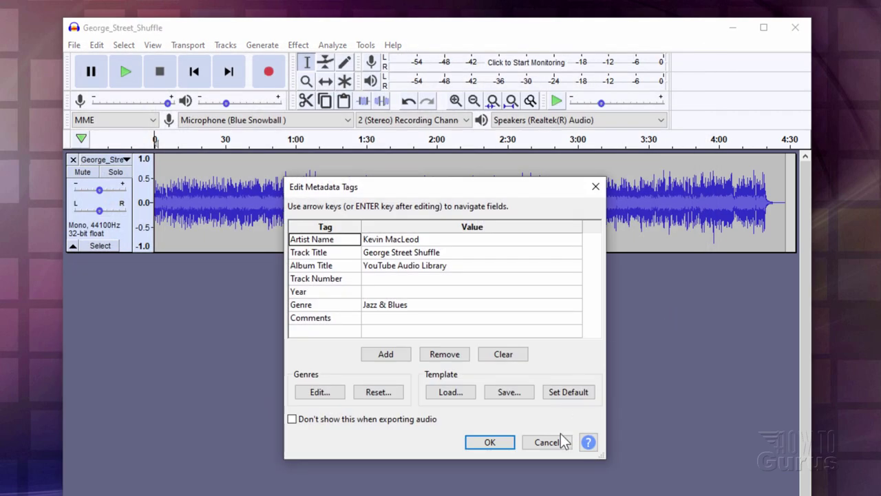
click(500, 443)
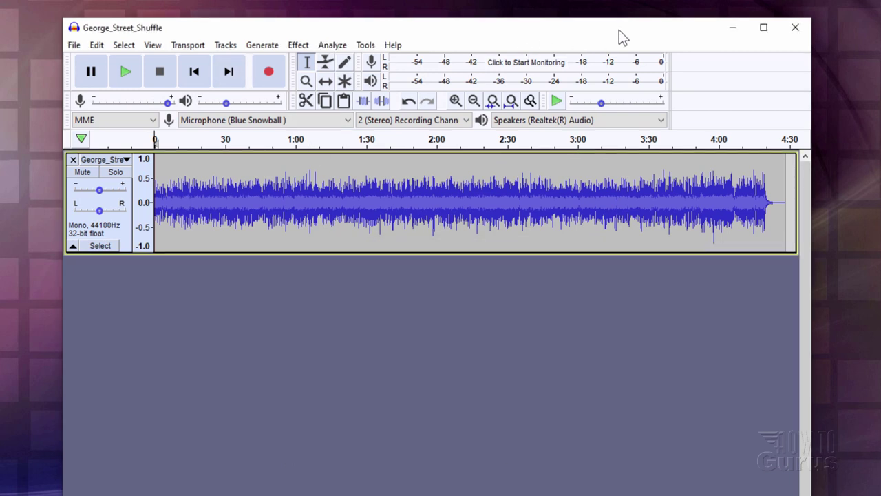
click(792, 32)
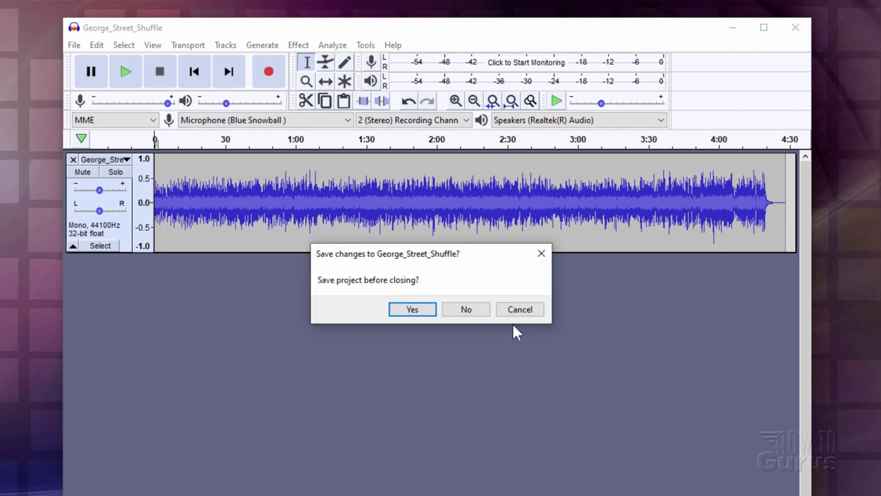
click(465, 311)
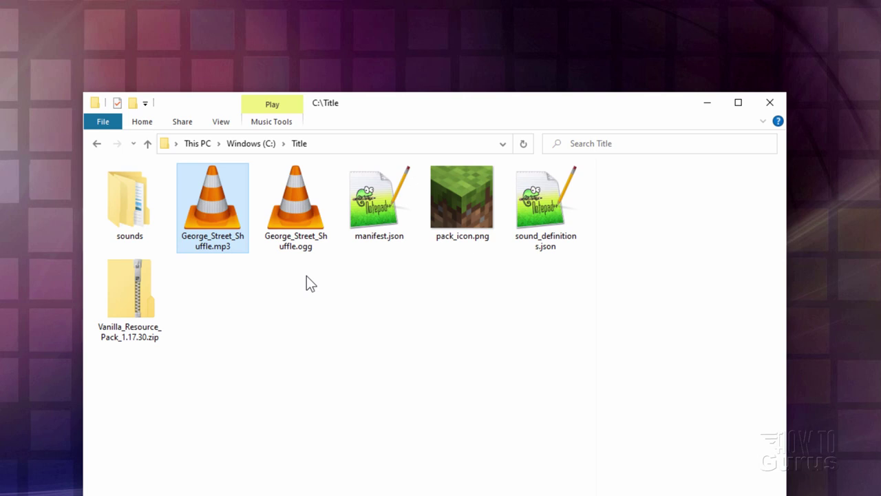
Rename George_Street_Shuffle.ogg in the Title folder as menu1.ogg.
click(296, 249)
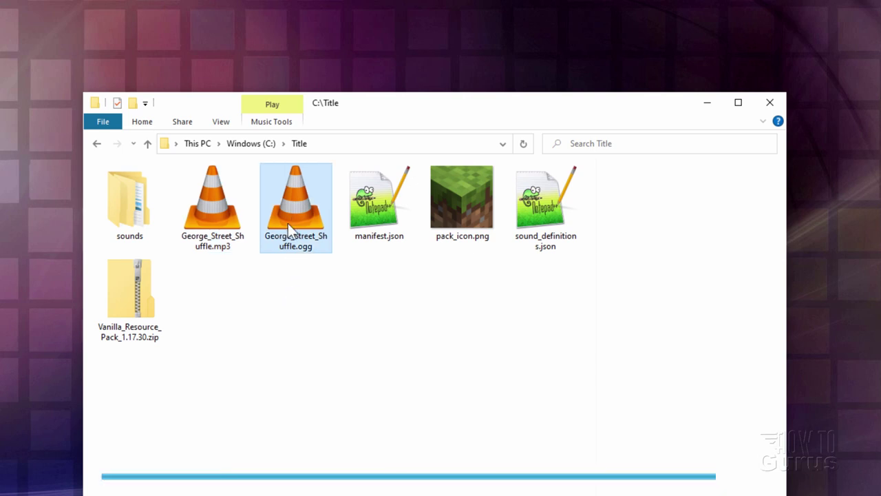
click(288, 250)
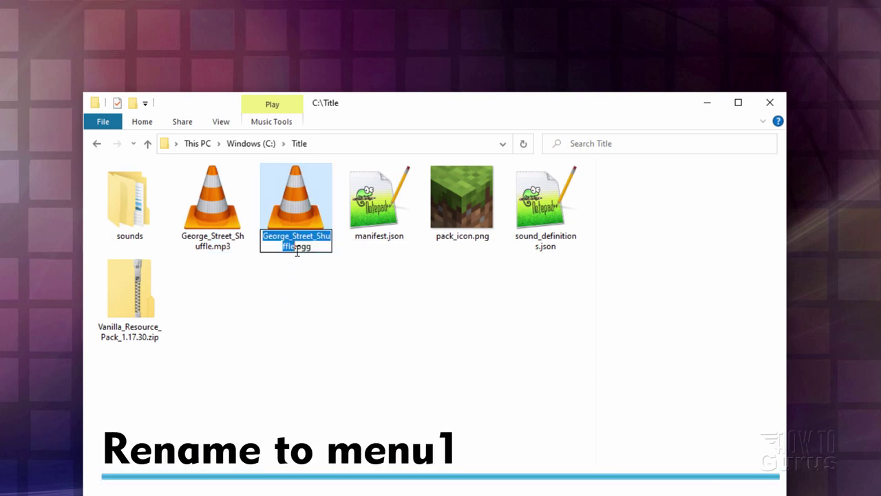
text(menu1)
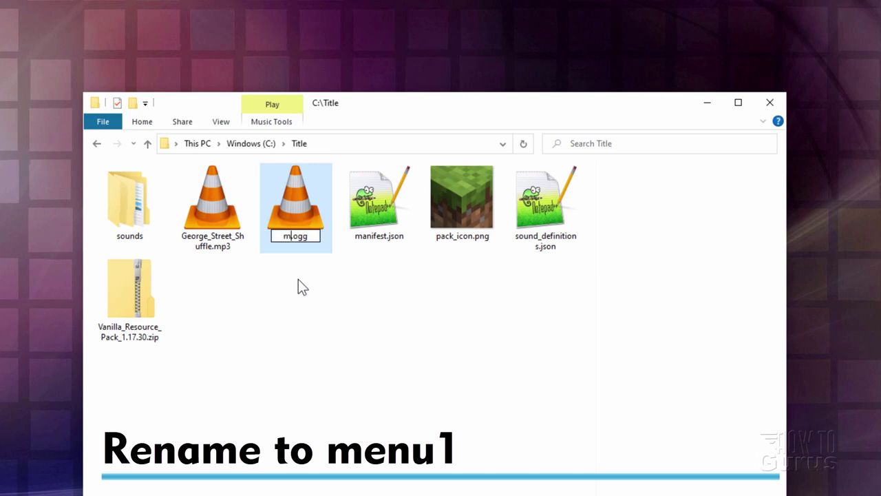
click(302, 288)
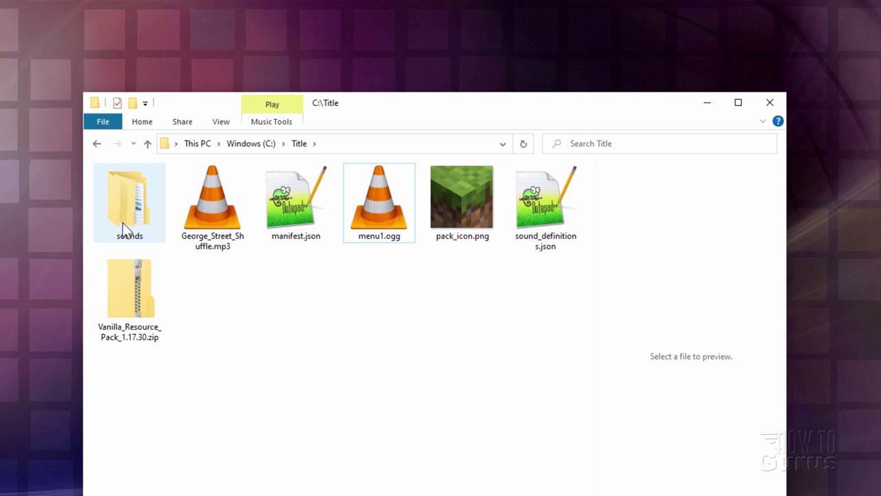
Move menu1.ogg from the Title folder into sounds\music\menu and open that menu folder.
click(394, 220)
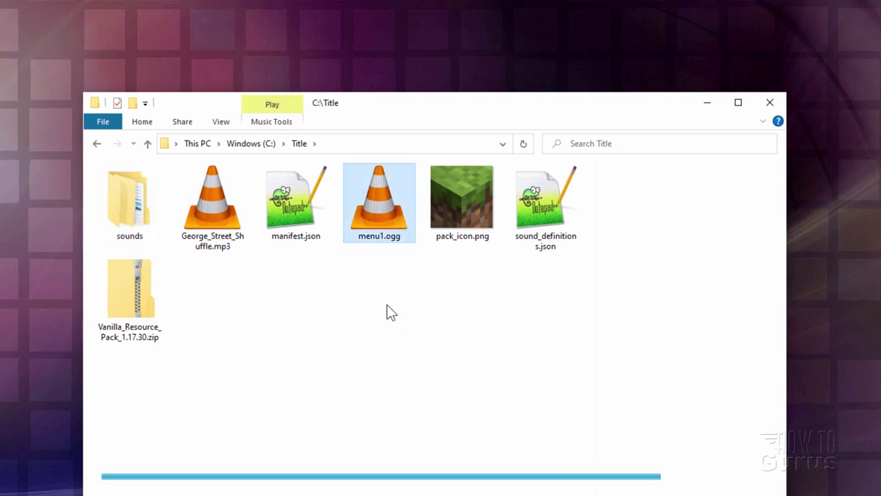
drag(390, 222, 122, 193)
double_click(130, 215)
double_click(123, 189)
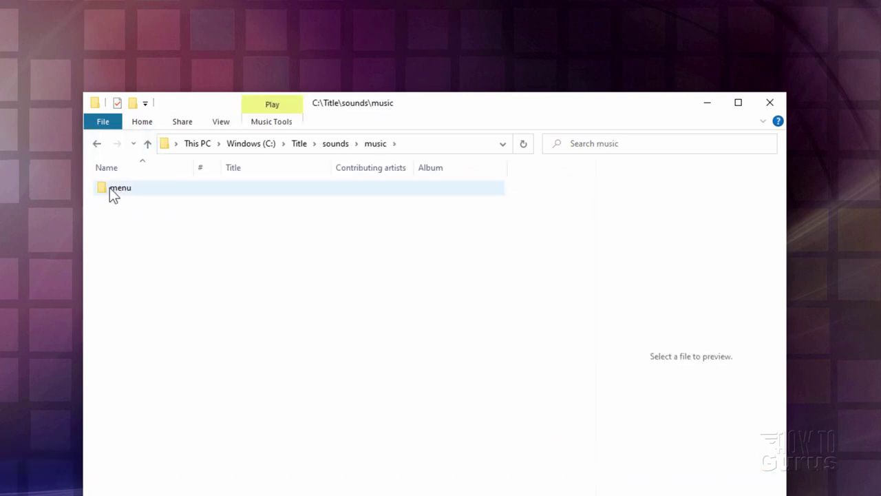
double_click(109, 188)
Duplicate menu1.ogg within the menu folder and rename the copy as menu2.ogg.
click(132, 205)
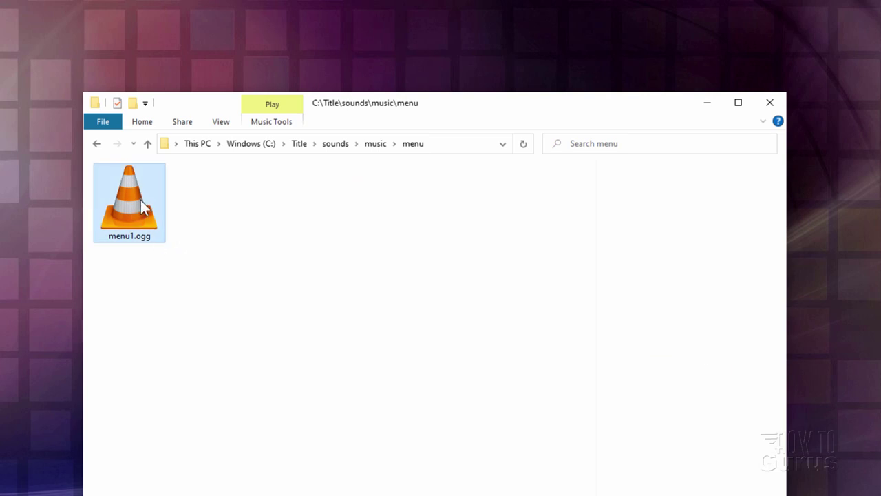
right_click(140, 200)
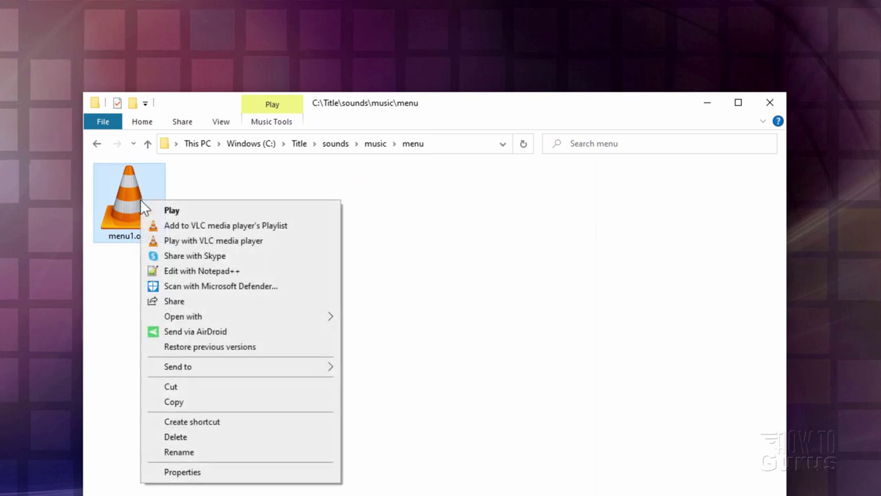
click(204, 401)
right_click(239, 203)
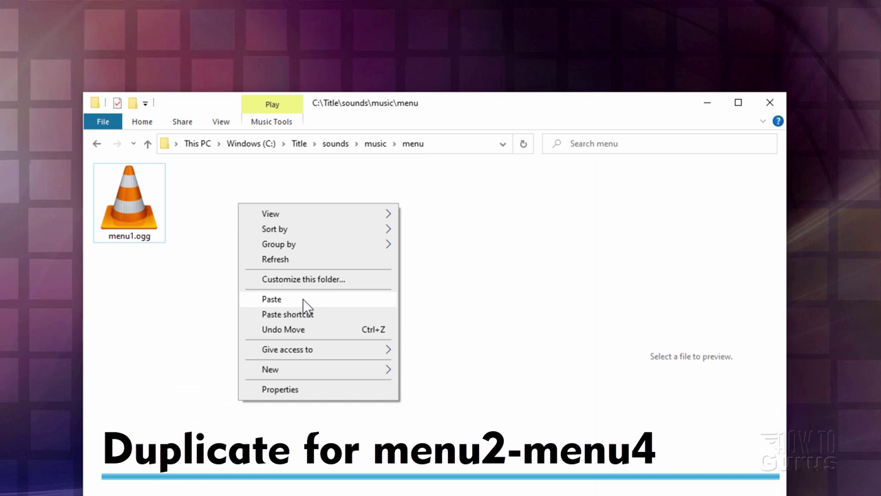
click(276, 299)
click(132, 247)
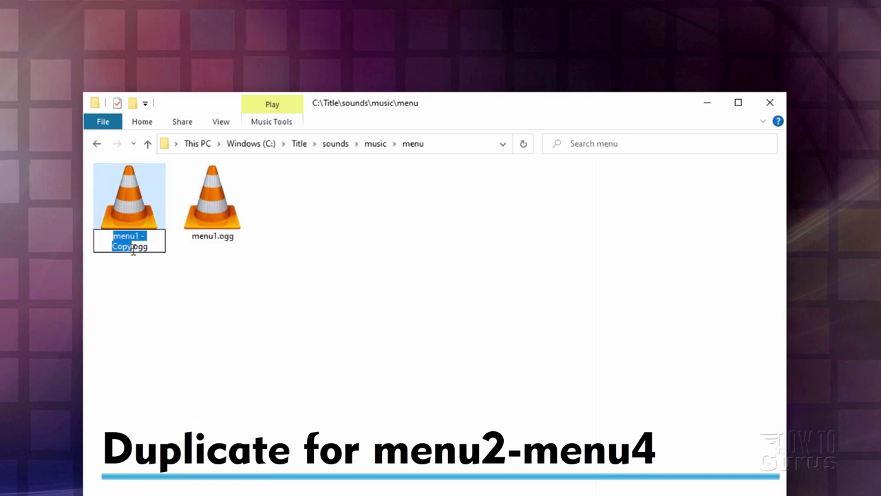
key(Right)
key(BackSpace)
key(BackSpace)
key(BackSpace)
key(BackSpace)
key(BackSpace)
key(BackSpace)
key(BackSpace)
key(BackSpace)
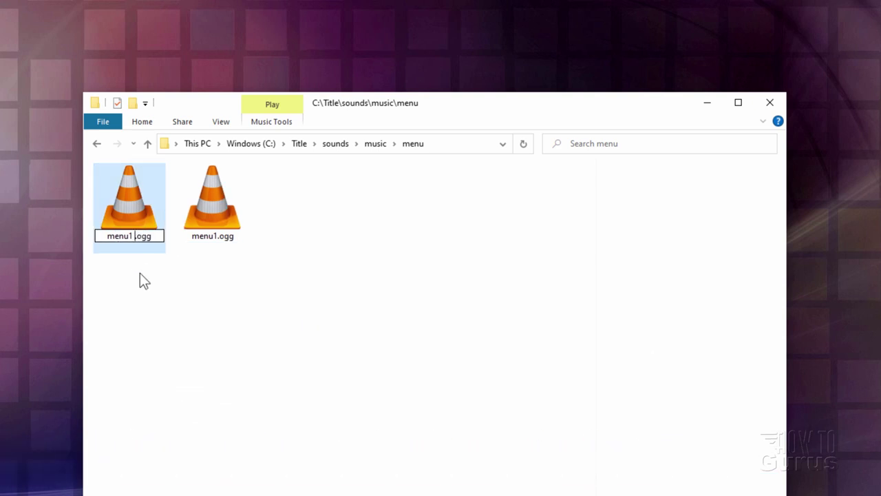
text(2)
key(Return)
Paste another copy of menu1.ogg into the menu folder and rename it as menu3.ogg.
right_click(239, 300)
click(273, 395)
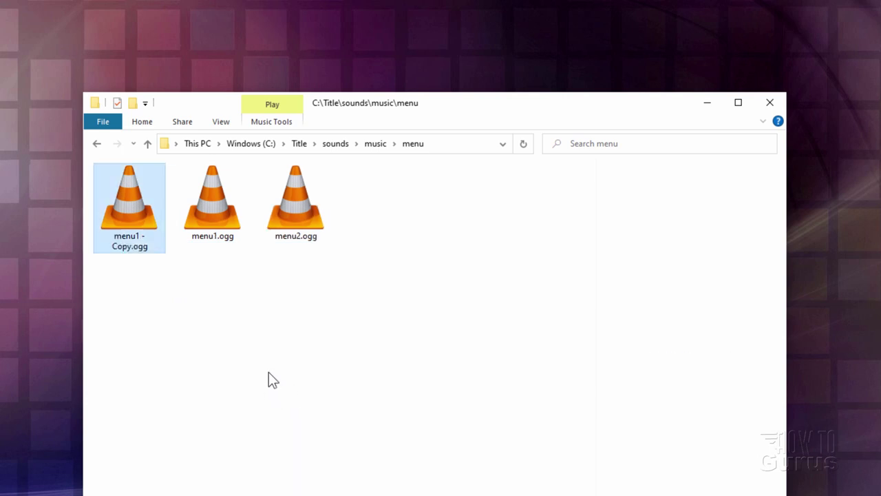
click(126, 239)
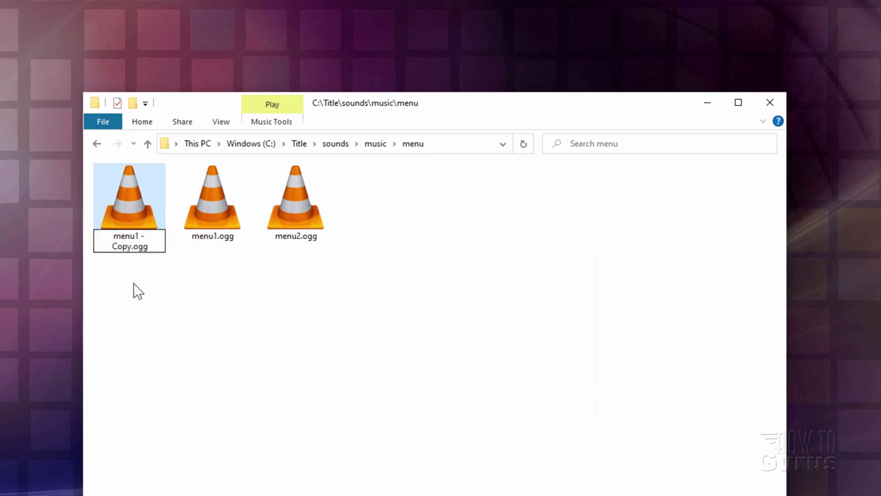
key(BackSpace)
key(BackSpace)
key(BackSpace)
key(BackSpace)
key(BackSpace)
key(BackSpace)
key(BackSpace)
key(BackSpace)
text(3)
key(Return)
Paste one more copy of menu1.ogg into the menu folder and rename it as menu4.ogg.
right_click(189, 289)
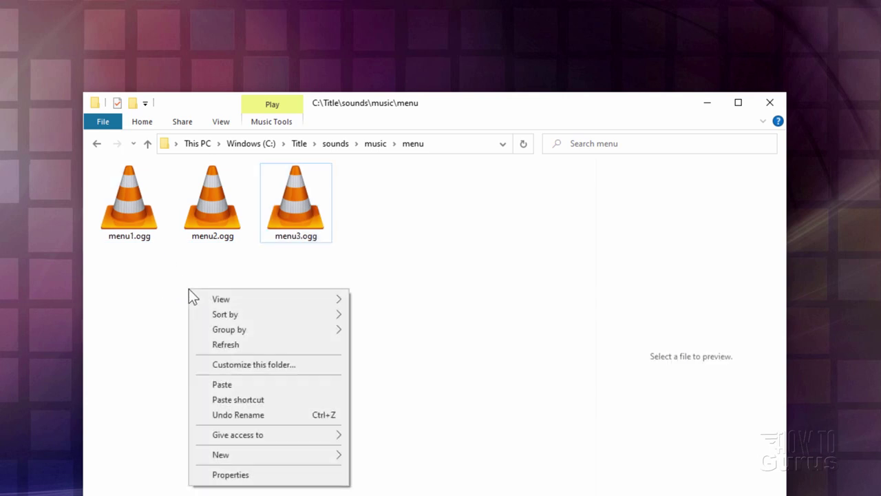
click(236, 384)
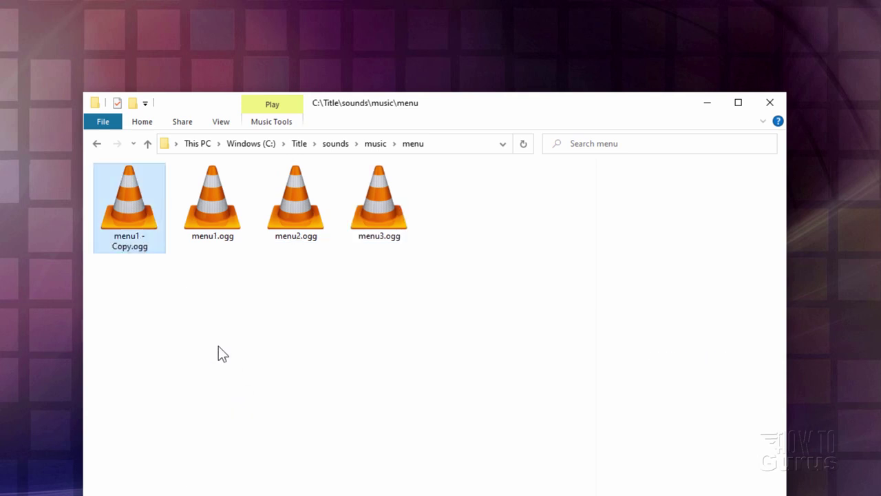
click(129, 250)
key(BackSpace)
key(BackSpace)
key(BackSpace)
key(BackSpace)
key(BackSpace)
key(BackSpace)
key(BackSpace)
key(BackSpace)
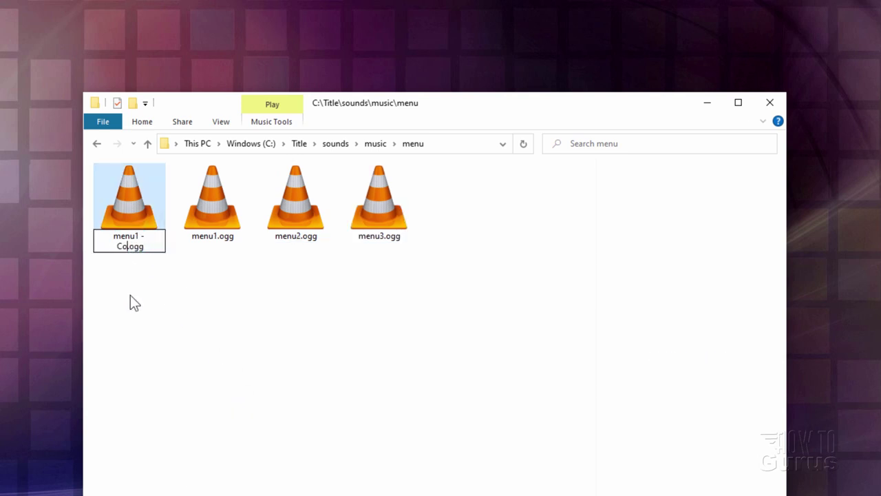
text(4)
key(Return)
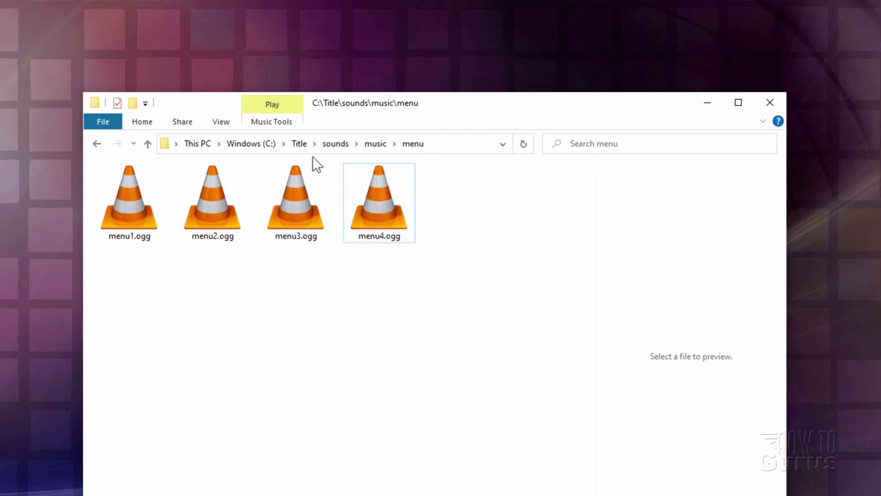
Return to the Title folder and open manifest.json in Notepad++.
click(299, 144)
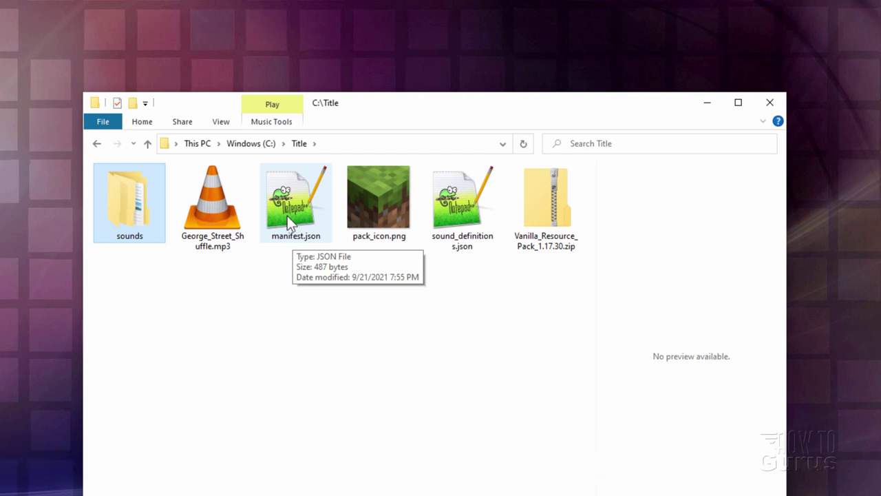
click(287, 217)
double_click(288, 214)
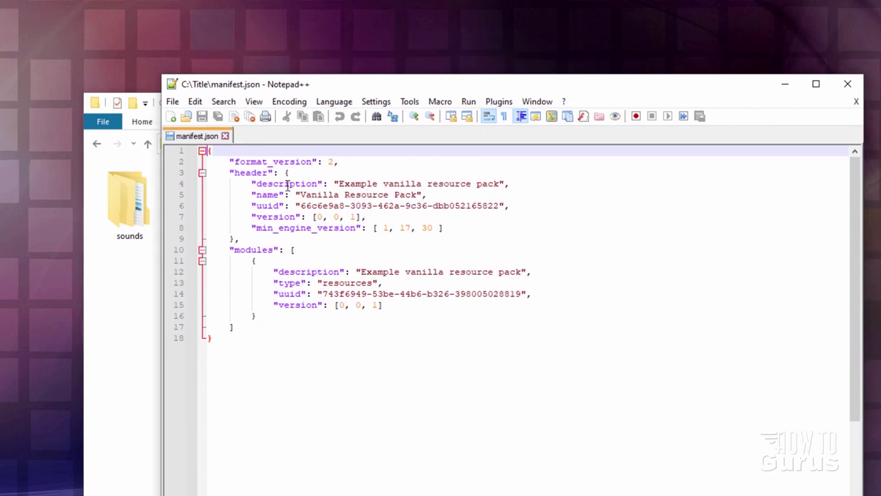
Replace the header description, header name and module description in manifest.json with "New Menu Music".
drag(503, 183, 378, 185)
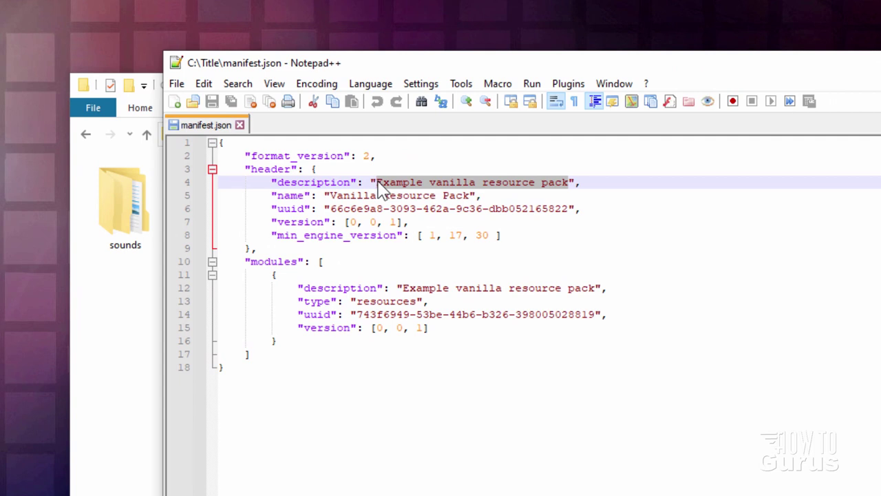
text(New M)
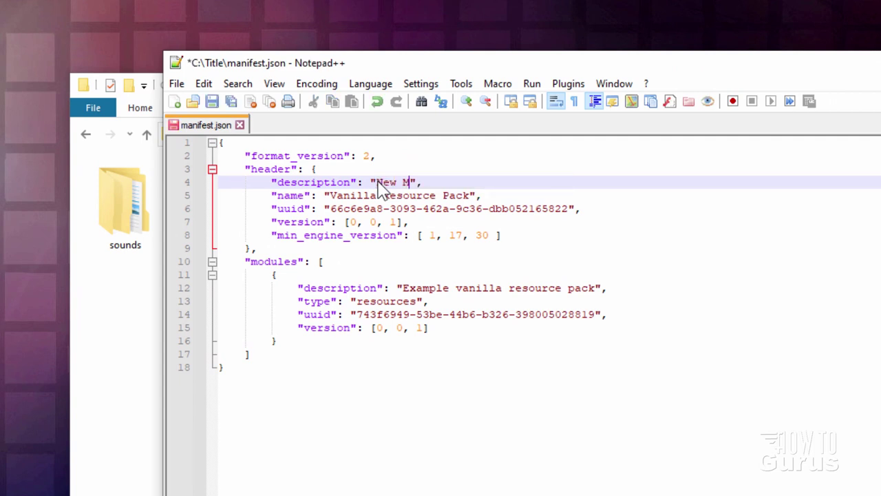
text(enu Music)
drag(469, 182, 376, 181)
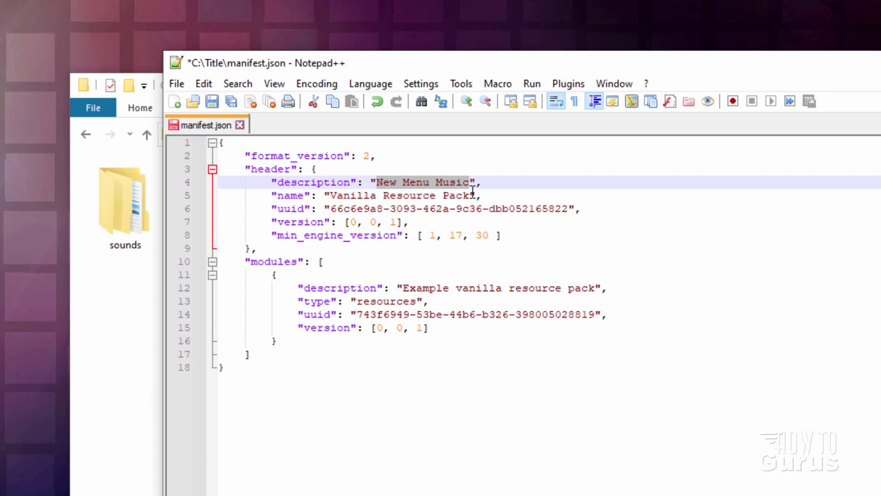
drag(474, 194, 337, 195)
key(ctrl+v)
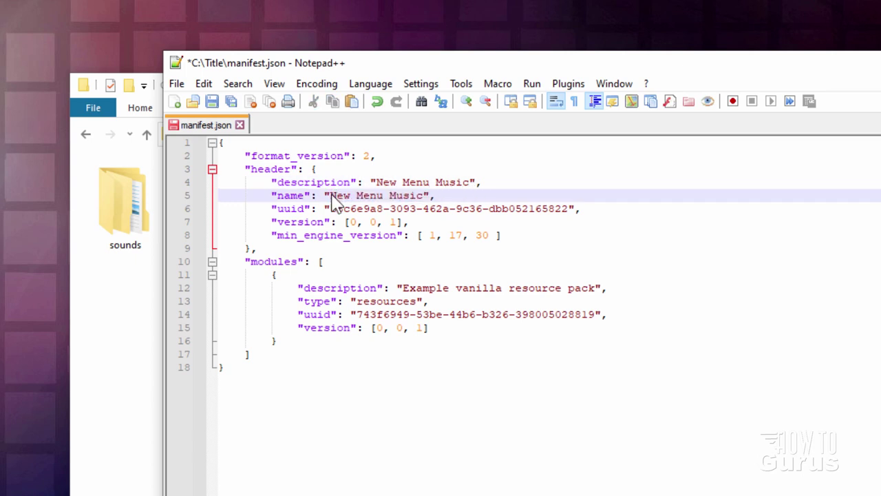
drag(596, 288, 432, 287)
key(ctrl+v)
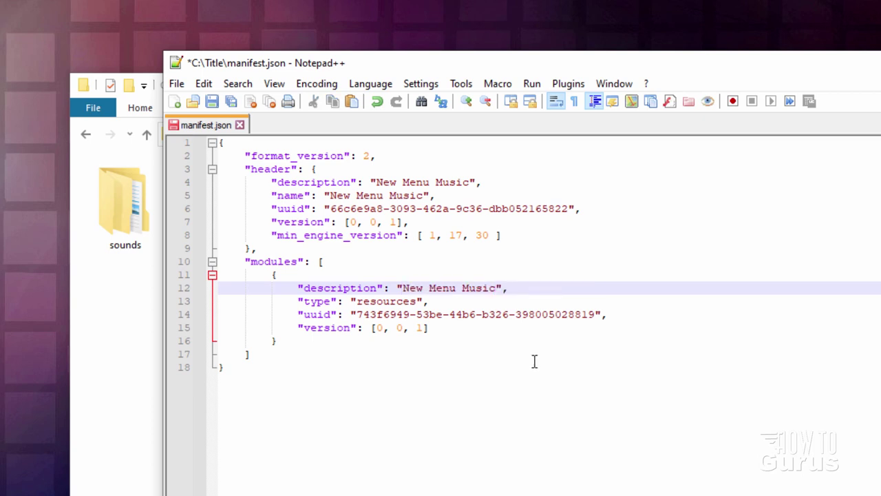
click(540, 246)
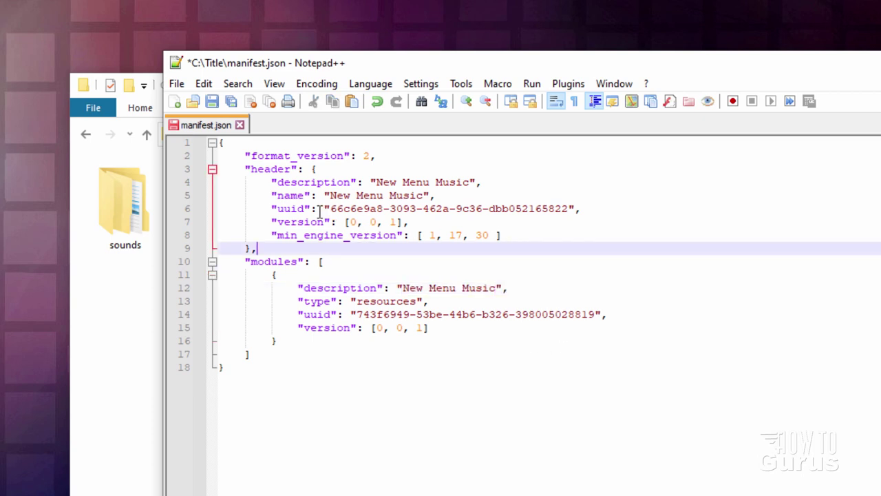
Change the last two digits of the header uuid to 37 and of the module uuid to 34, and save manifest.json.
double_click(295, 208)
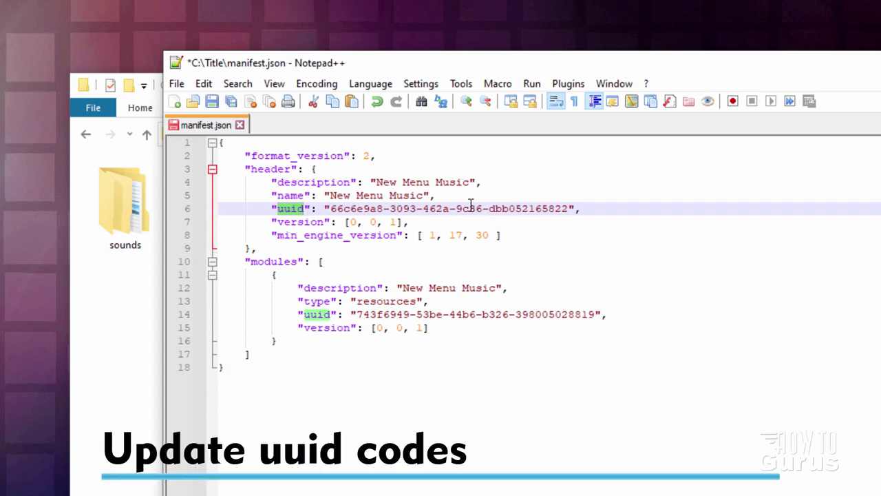
click(551, 209)
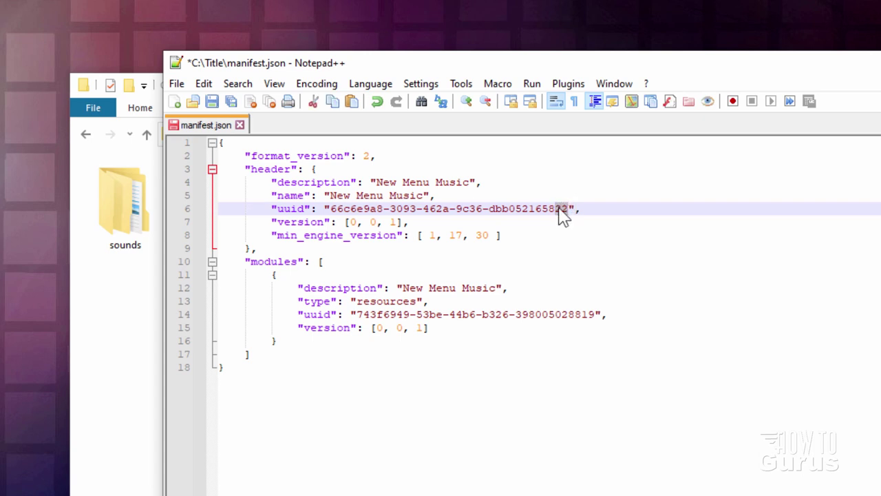
text(37)
click(592, 314)
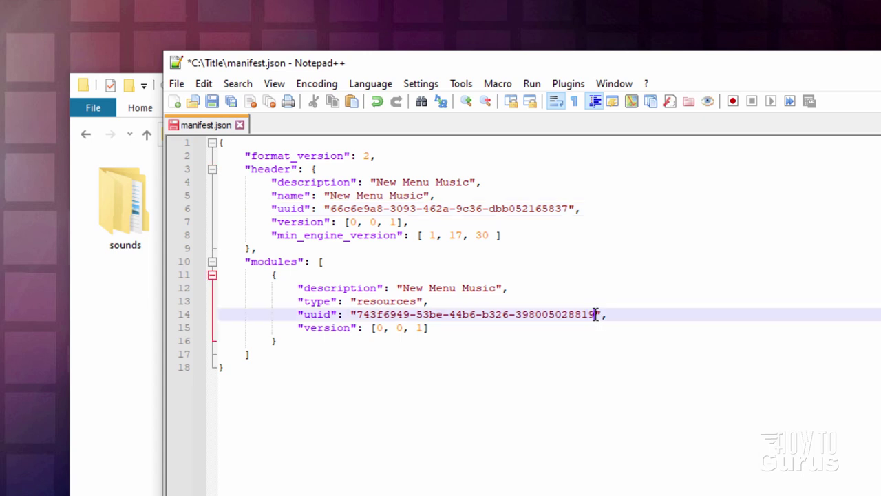
text(34)
click(605, 362)
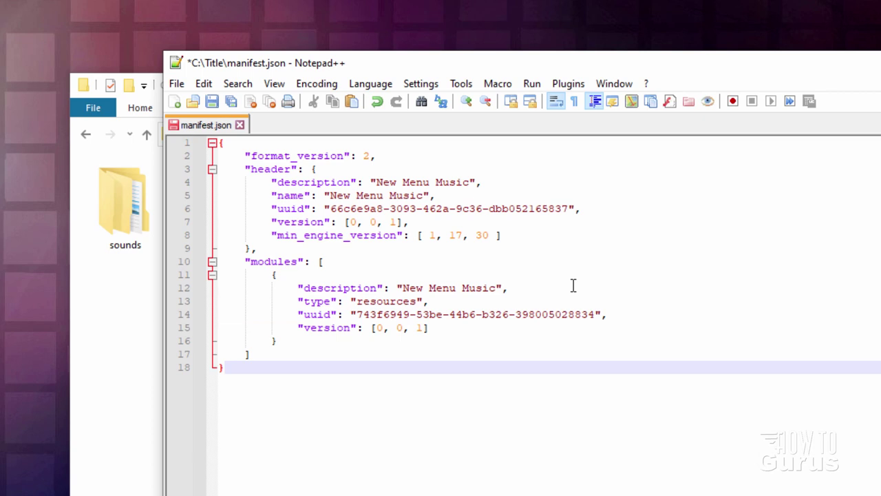
key(ctrl+s)
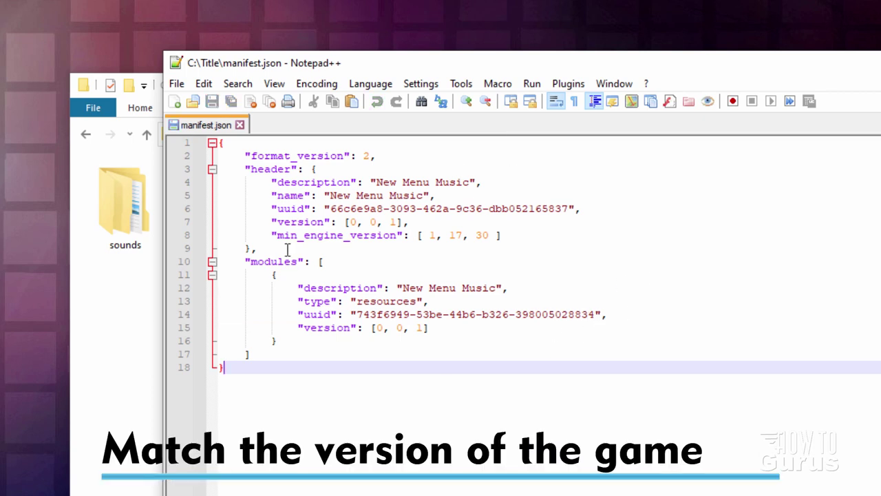
Change the last number of min_engine_version in the manifest header to 11.
drag(278, 235, 489, 237)
click(375, 238)
click(484, 248)
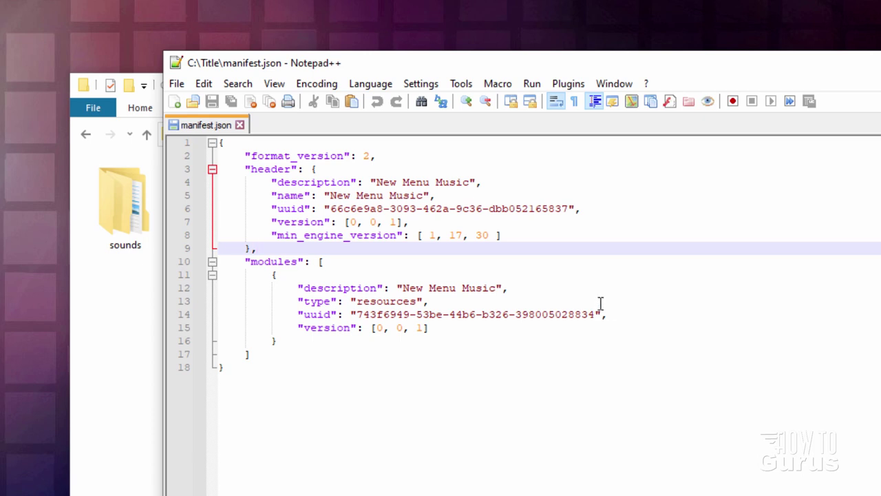
drag(492, 235, 477, 237)
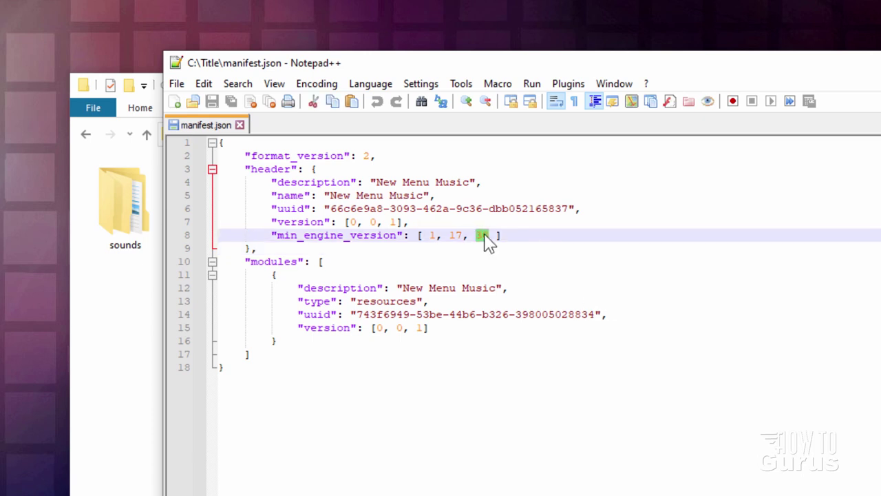
text(30)
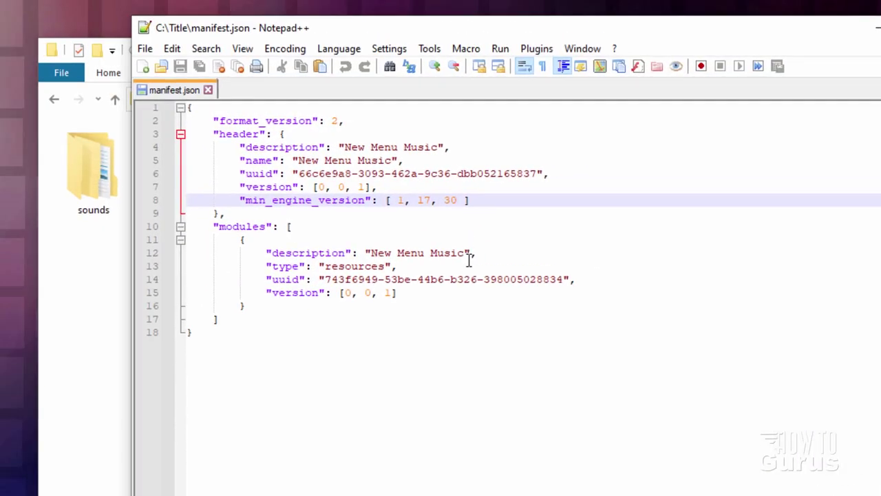
key(BackSpace)
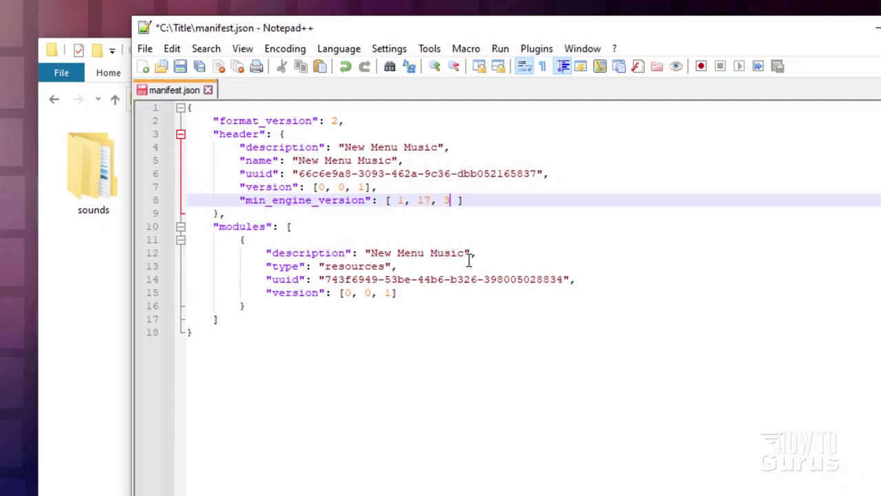
click(485, 266)
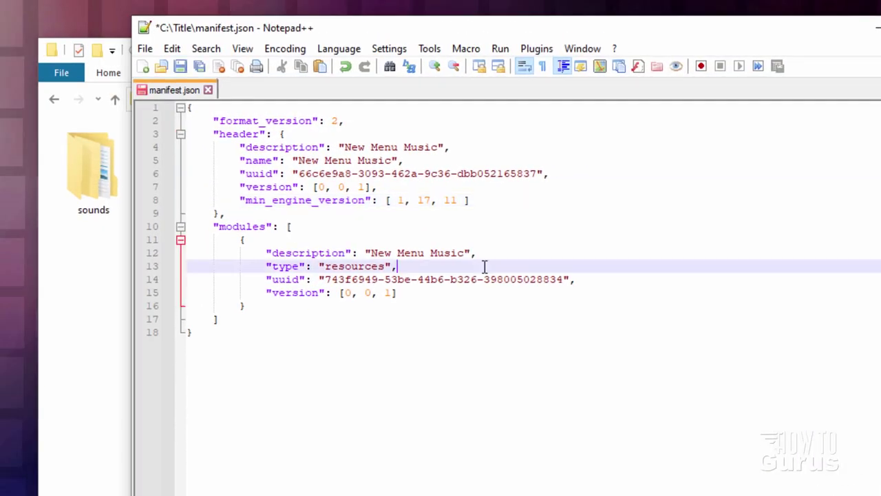
Review the min_engine_version line, save manifest.json and close Notepad++.
drag(465, 201, 444, 201)
click(458, 199)
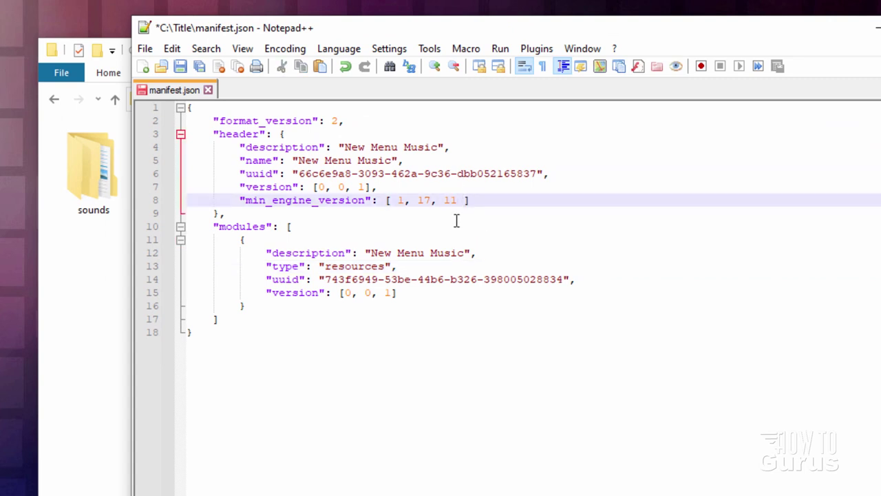
click(180, 65)
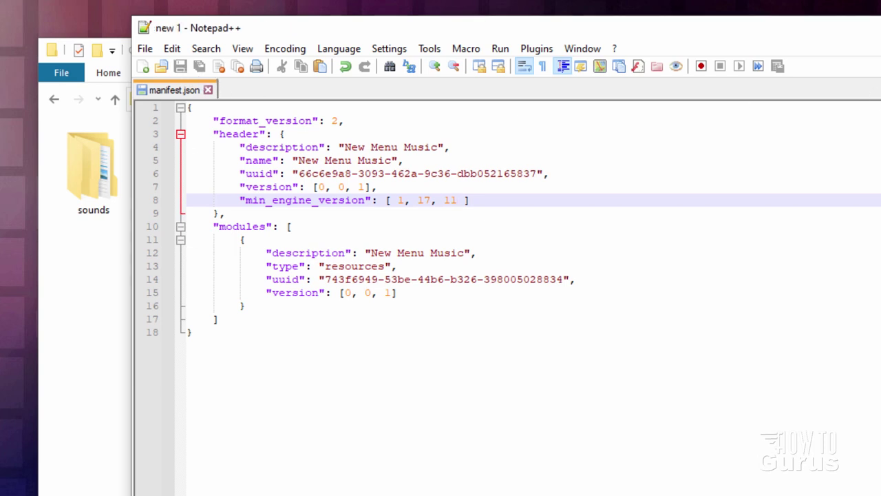
key(alt+F4)
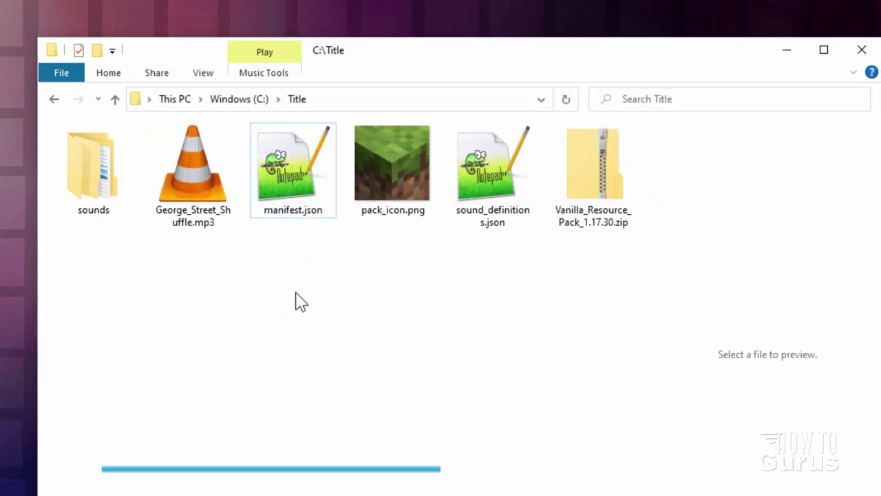
Compress the sounds folder, manifest.json and pack_icon.png together into a zip archive named New Menu Music.
click(87, 178)
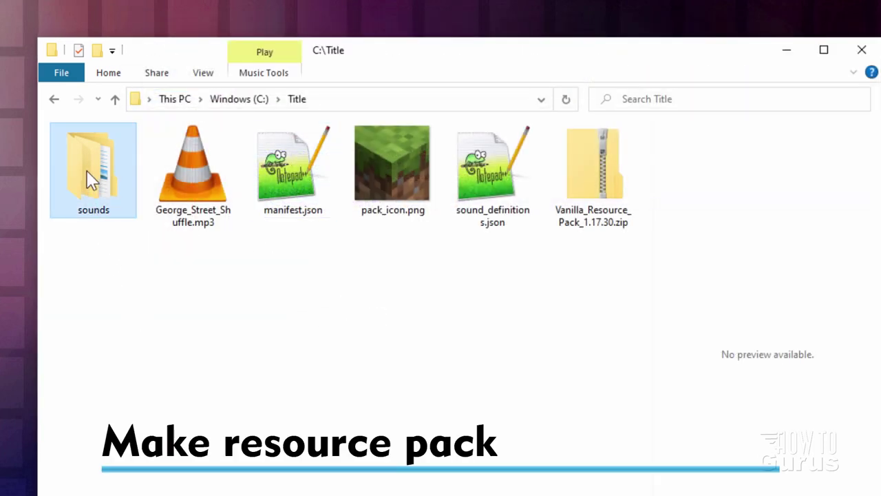
ctrl+click(294, 200)
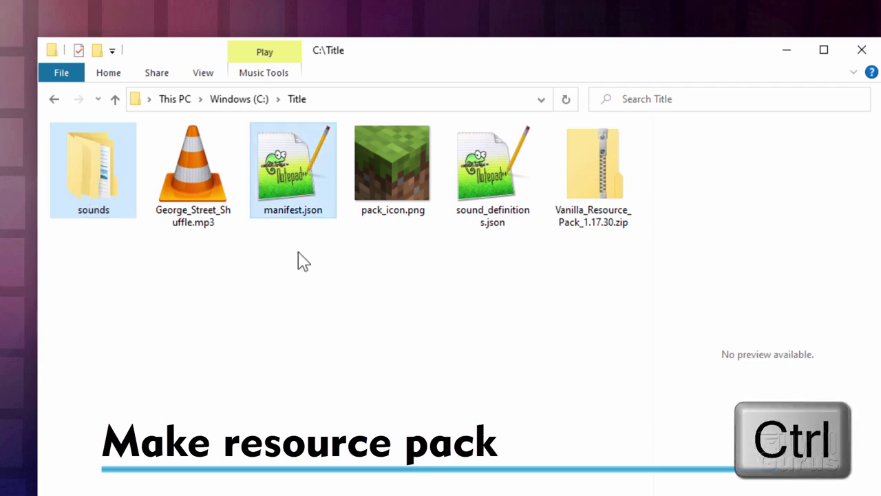
ctrl+click(406, 205)
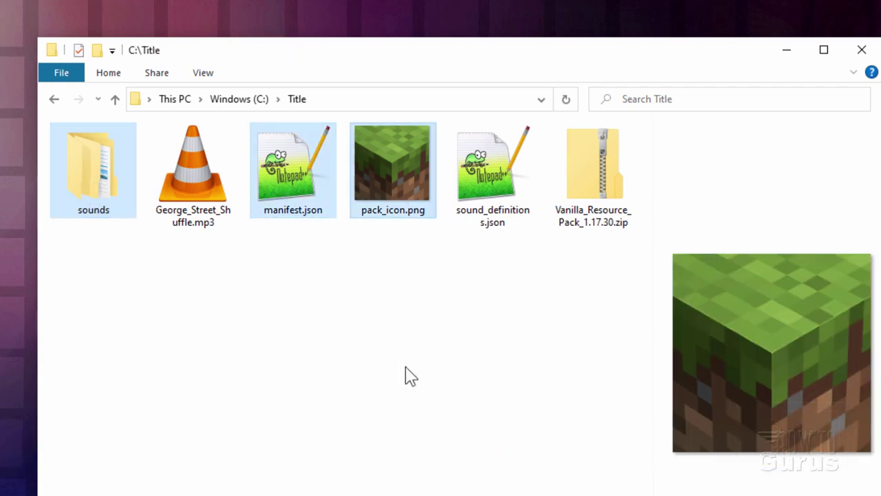
click(157, 77)
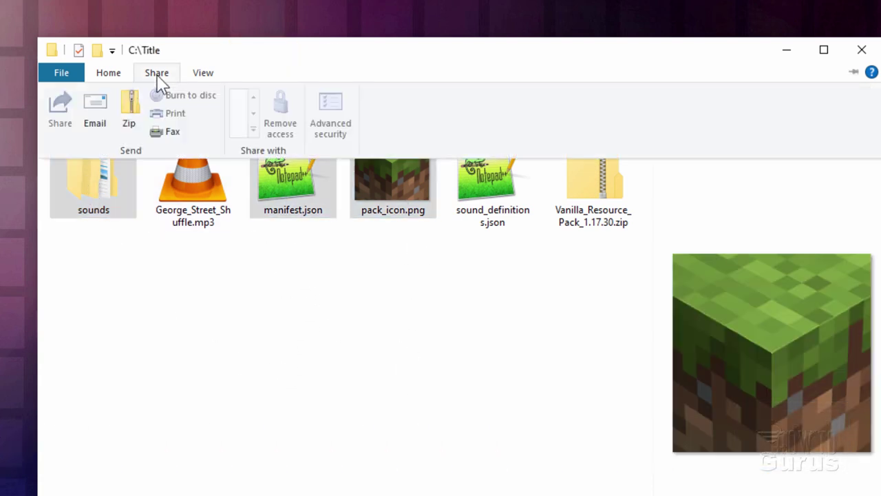
click(133, 130)
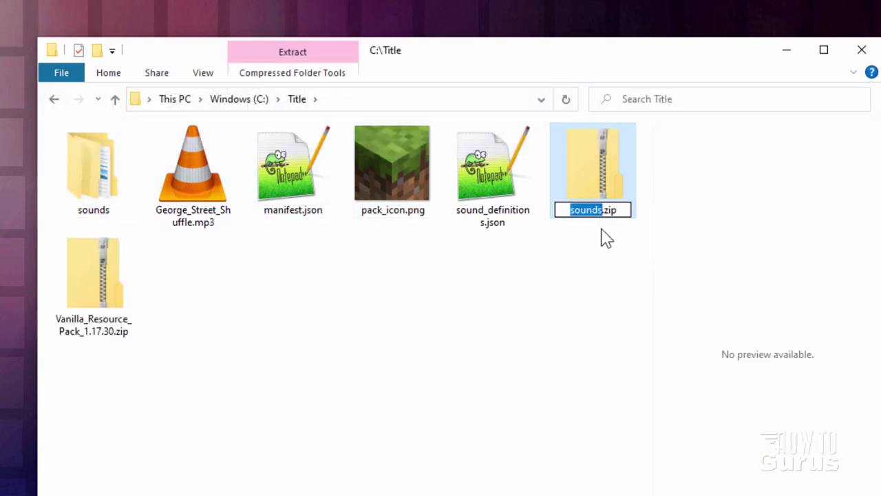
text(New Menu Mu)
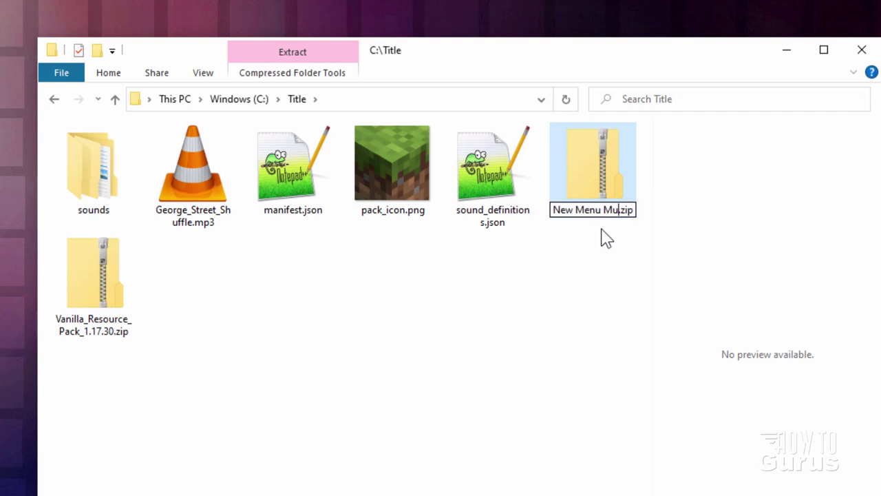
text(sic)
click(611, 299)
Change the extension of New Menu Music.zip to .mcpack and reopen the Title folder from the C: drive.
click(418, 230)
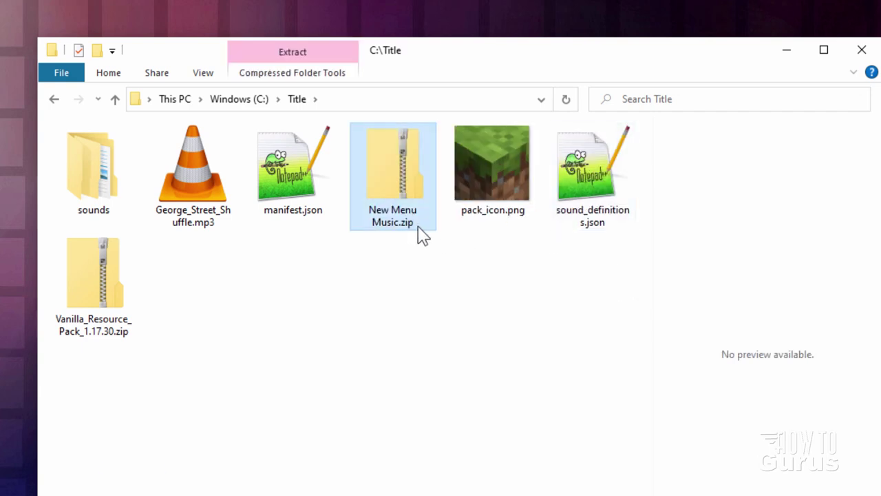
click(418, 227)
click(422, 226)
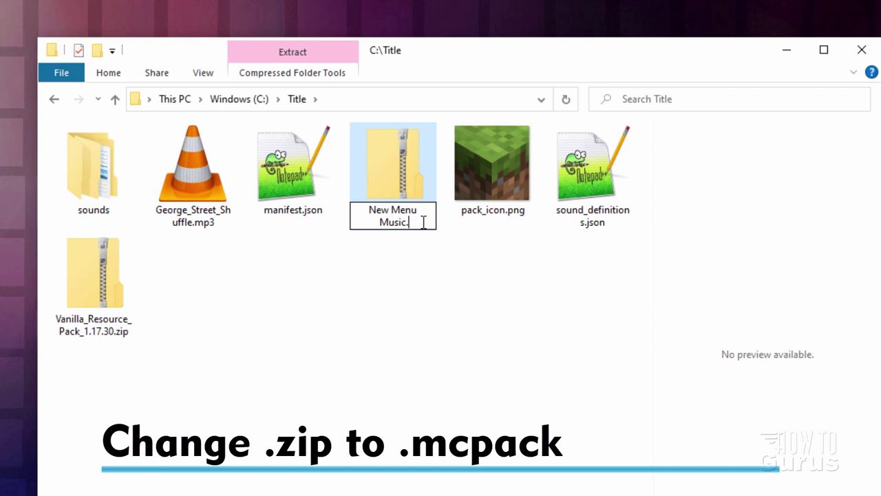
text(mcpack)
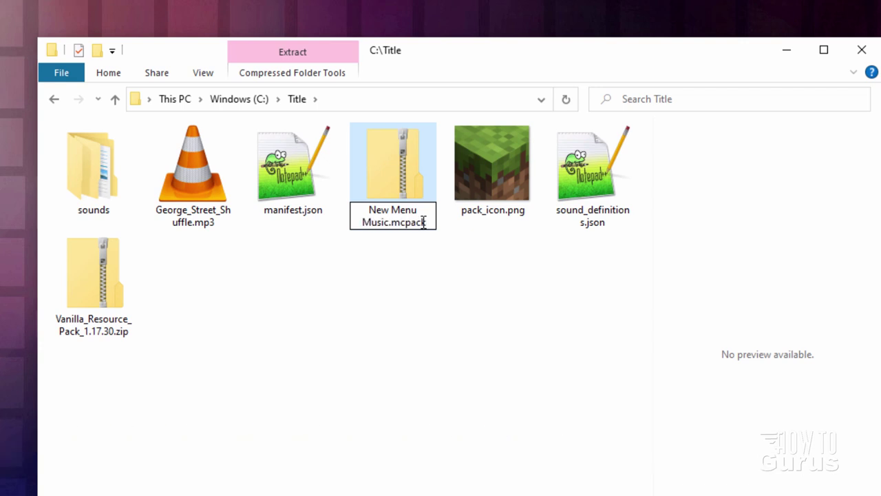
click(419, 289)
click(530, 328)
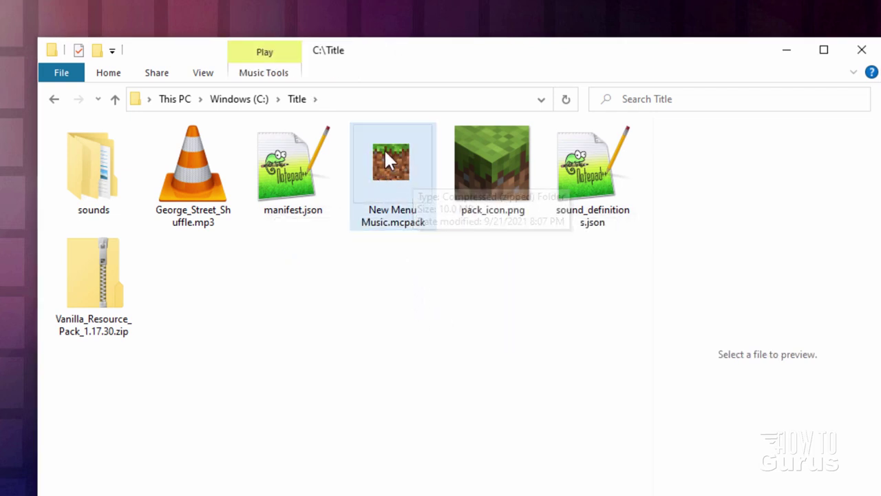
click(248, 102)
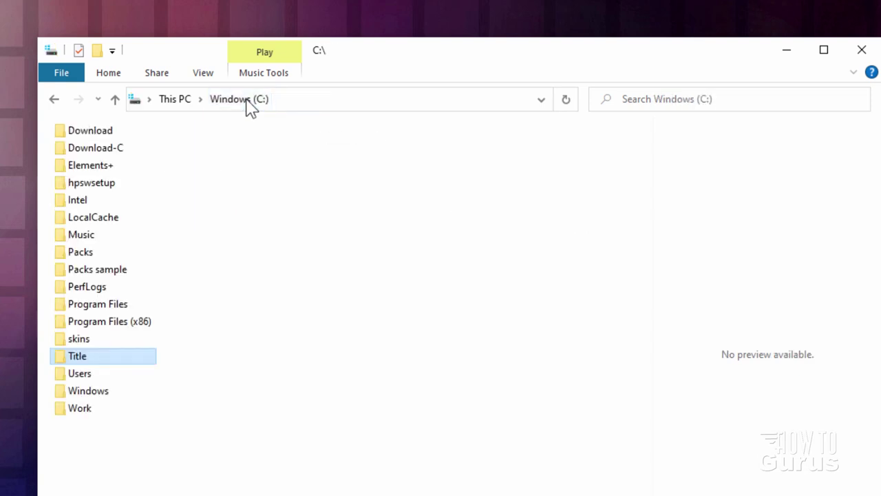
double_click(72, 359)
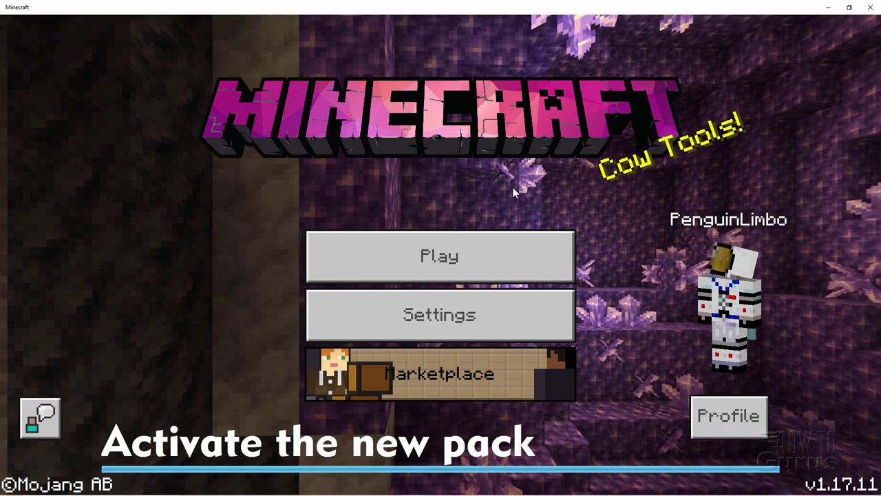
Switch to Minecraft and activate the New Menu Music pack from My Packs in the Global Resources settings.
click(424, 313)
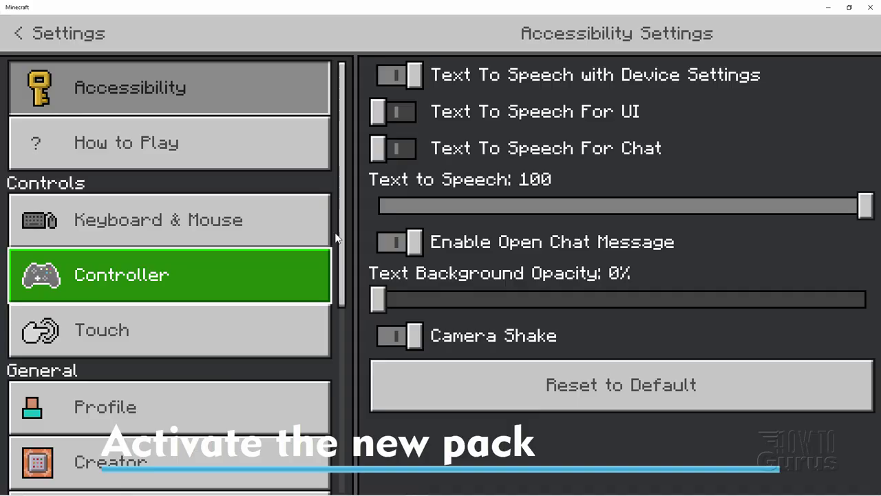
scroll(342, 393, down, 5)
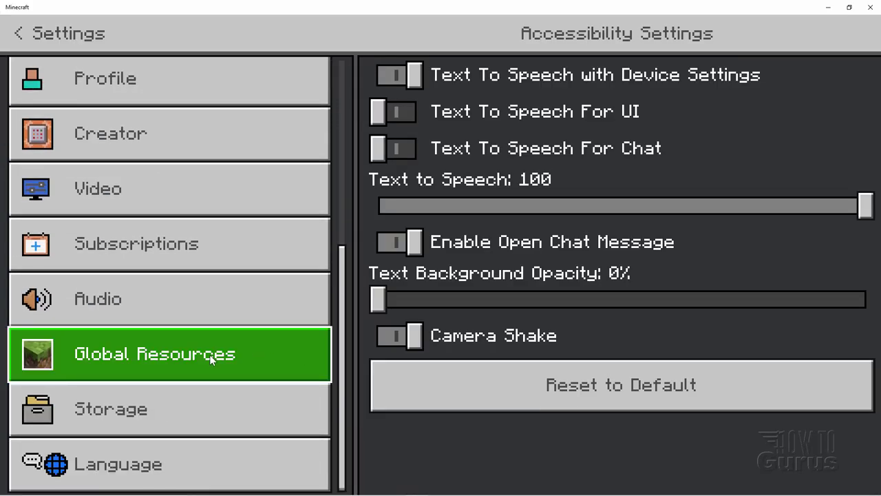
click(212, 359)
click(500, 132)
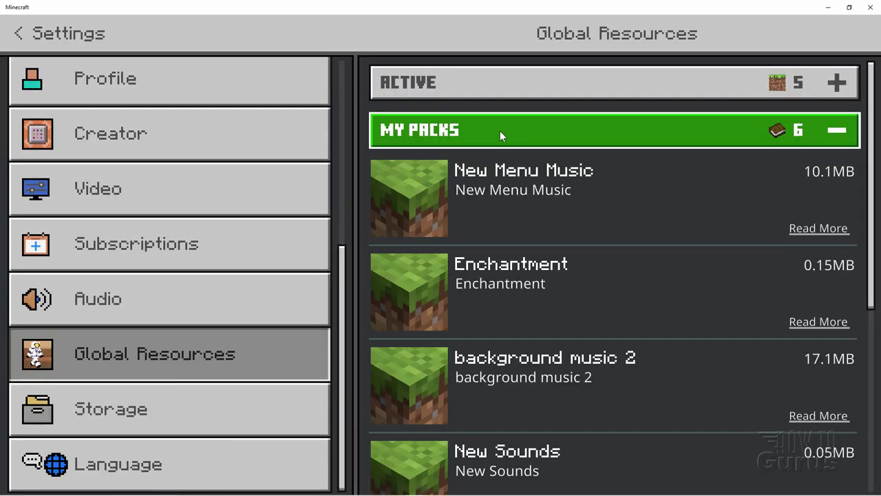
click(619, 193)
click(618, 256)
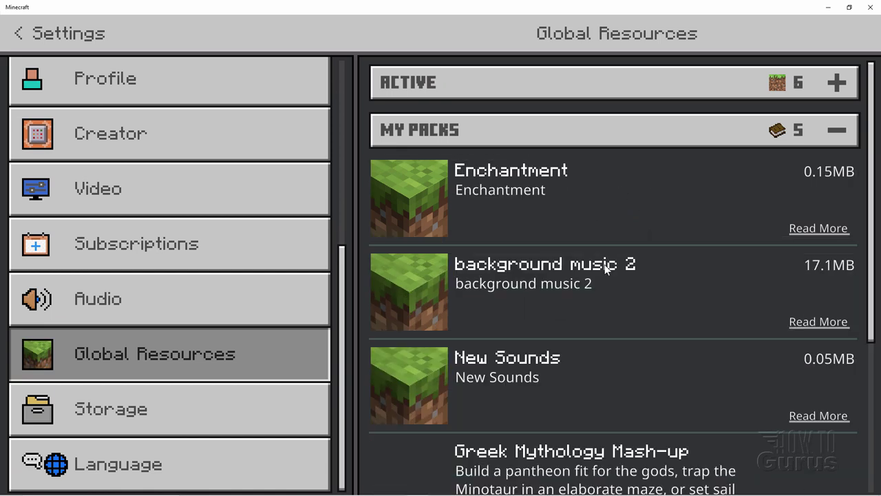
Check the list of active global packs, leave the settings and close Minecraft.
click(520, 89)
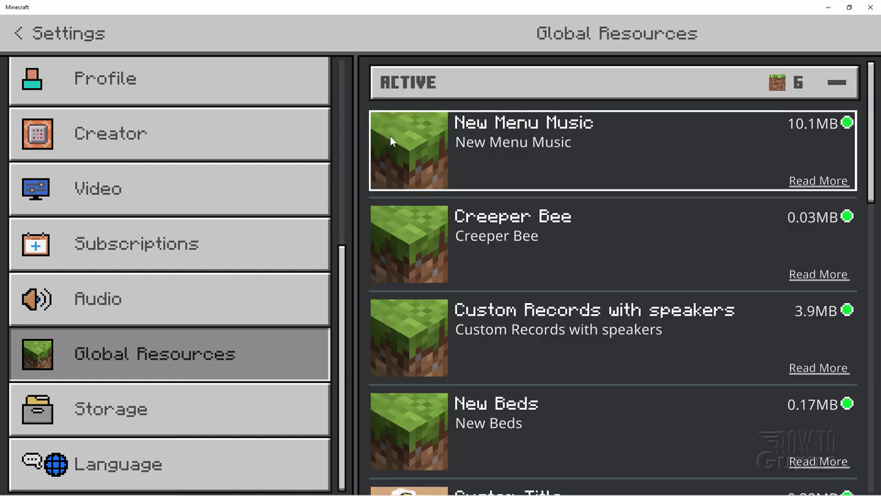
click(22, 35)
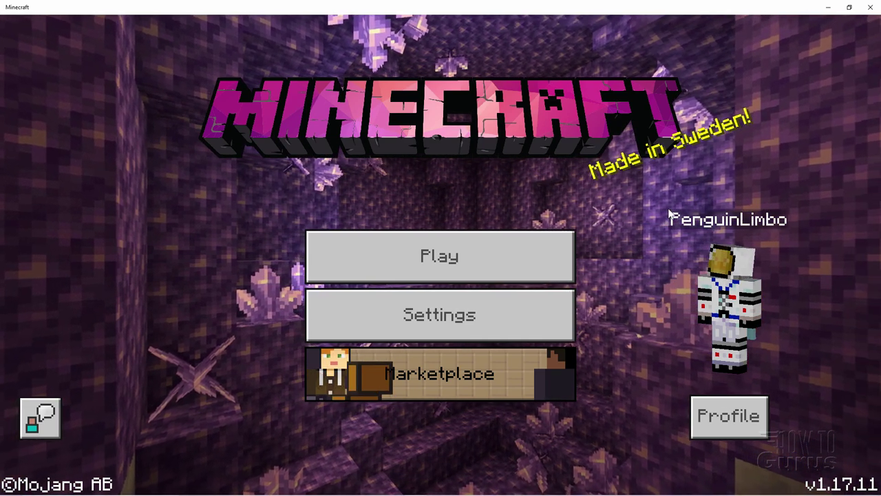
click(872, 10)
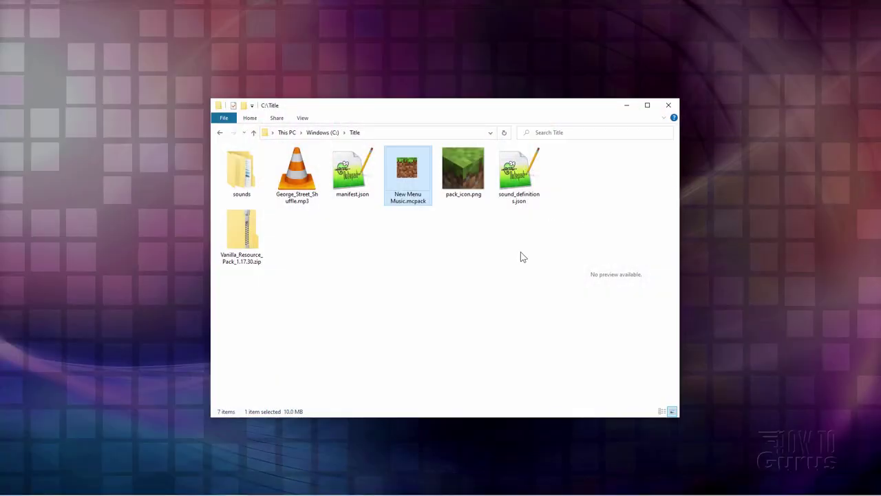